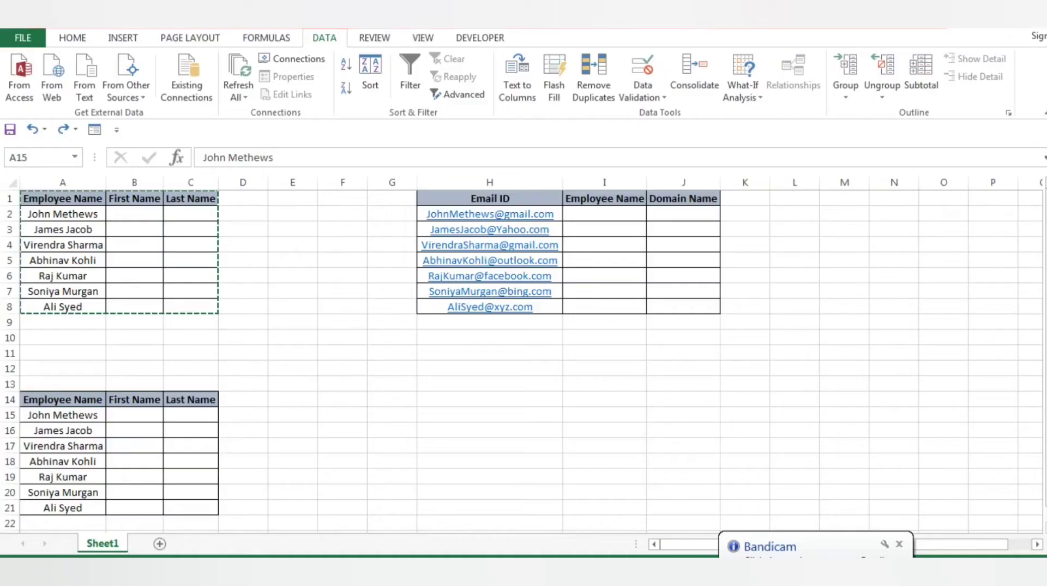
Examine the employee name tables and the Email ID table with its blank Employee Name and Domain Name columns.
key("ctrl+shift+Down")
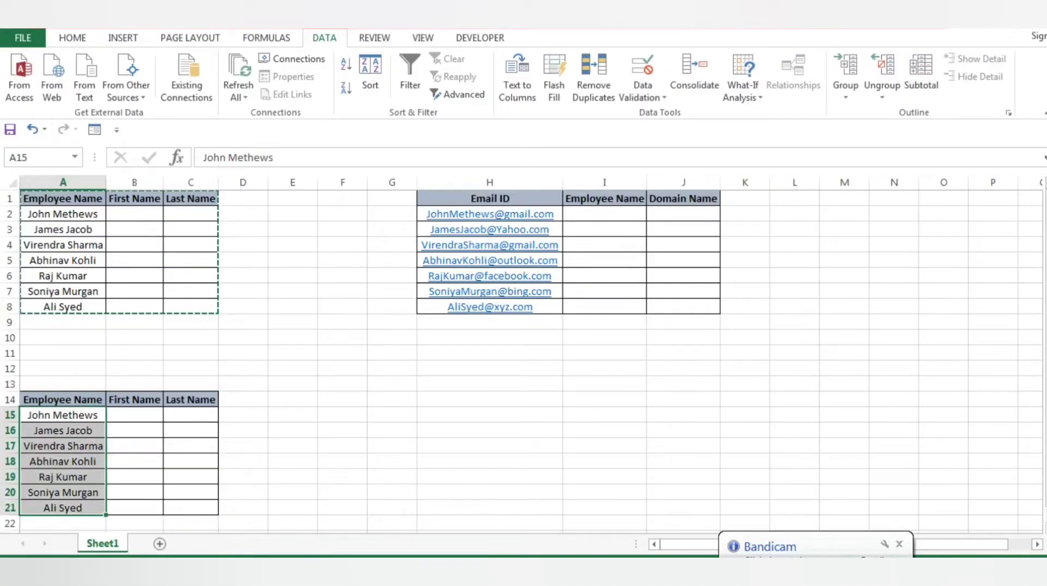
left_click(899, 543)
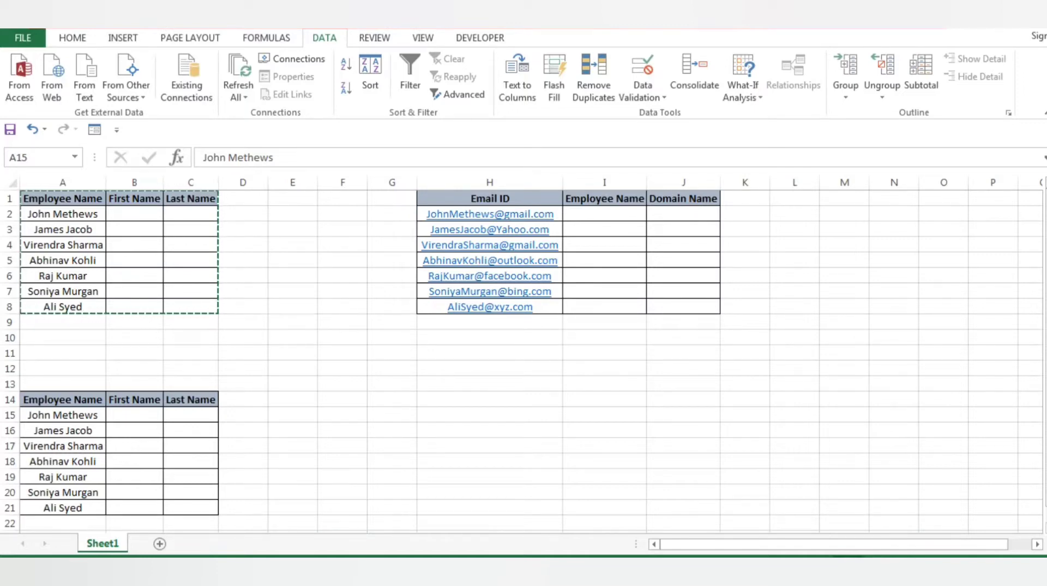
key("ctrl+shift+Down")
left_click(63, 214)
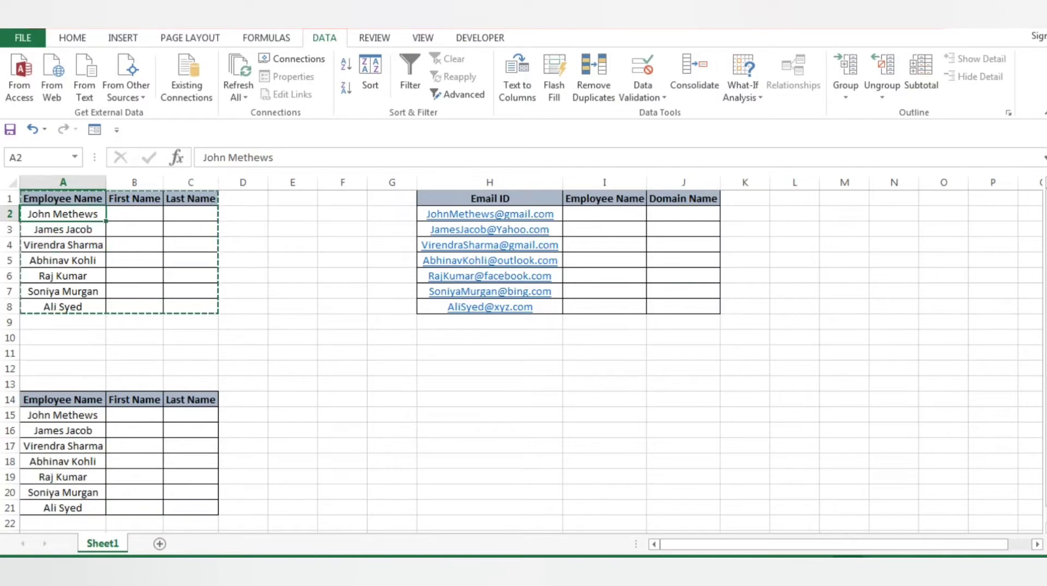
left_click_drag(62, 214, 63, 229)
left_click(63, 244)
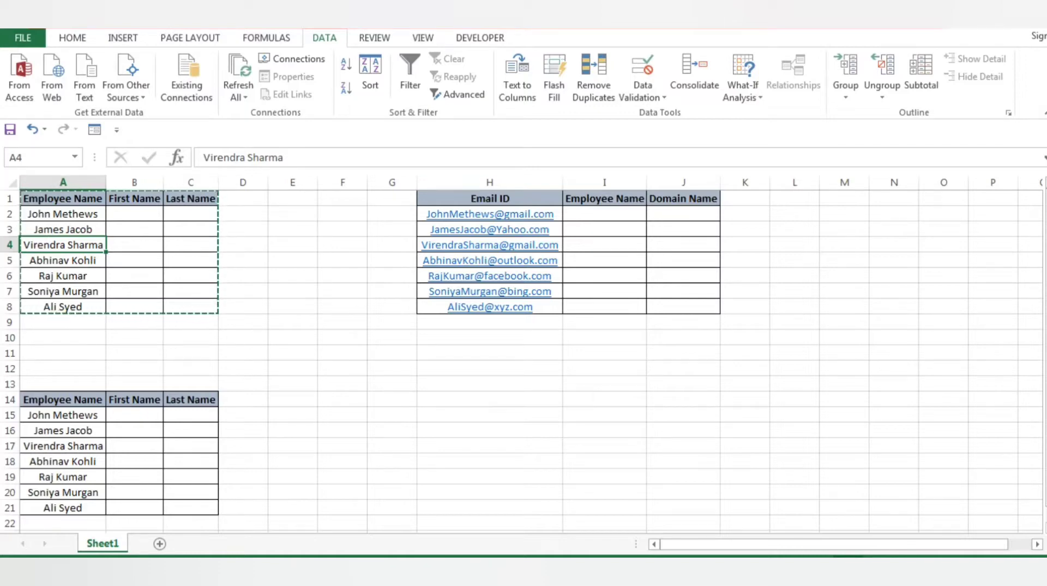
left_click_drag(62, 214, 63, 244)
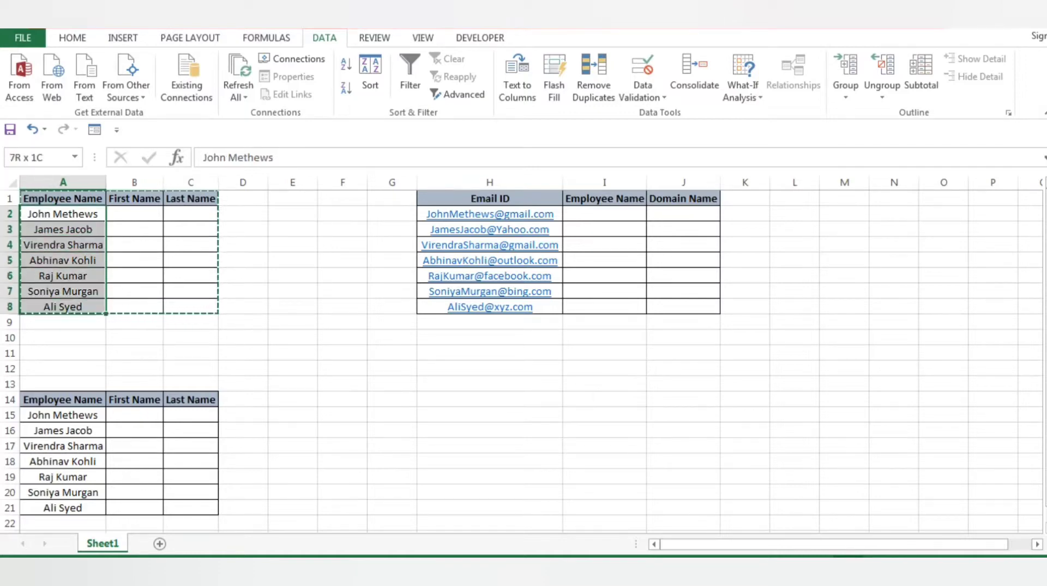
left_click_drag(62, 306, 63, 307)
left_click_drag(134, 214, 134, 322)
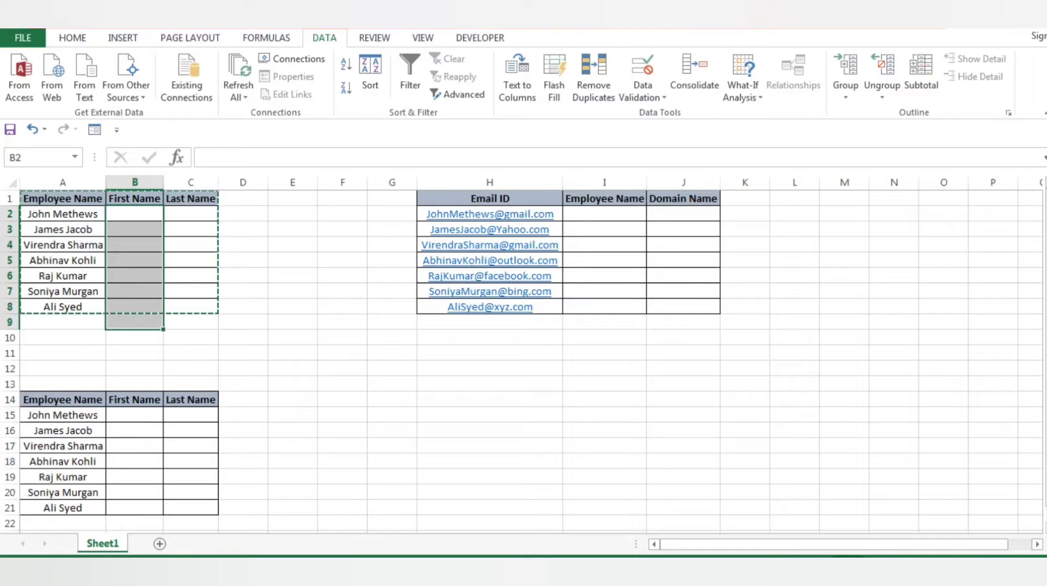
left_click_drag(190, 229, 190, 306)
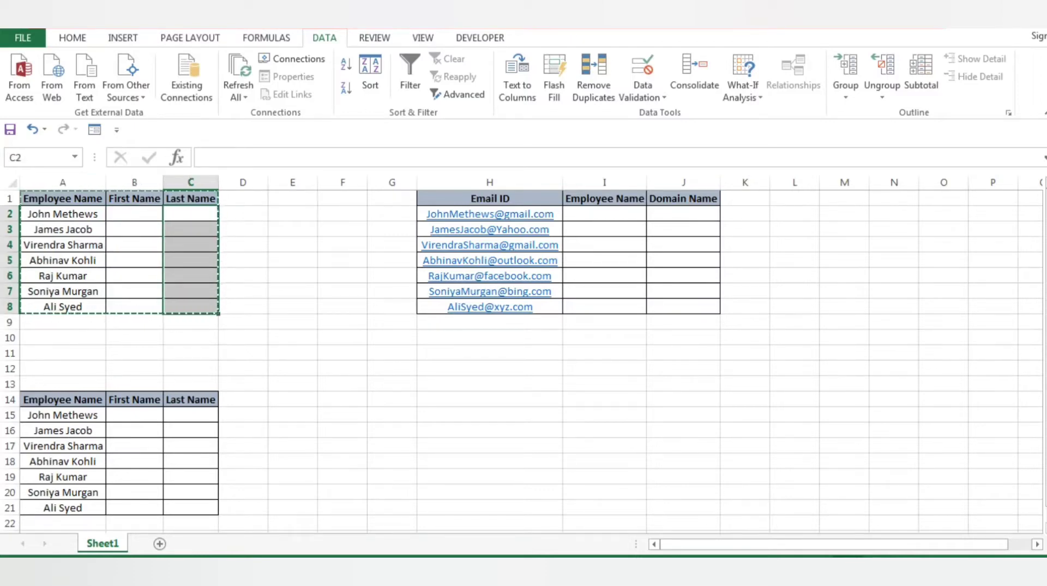
left_click_drag(63, 198, 191, 198)
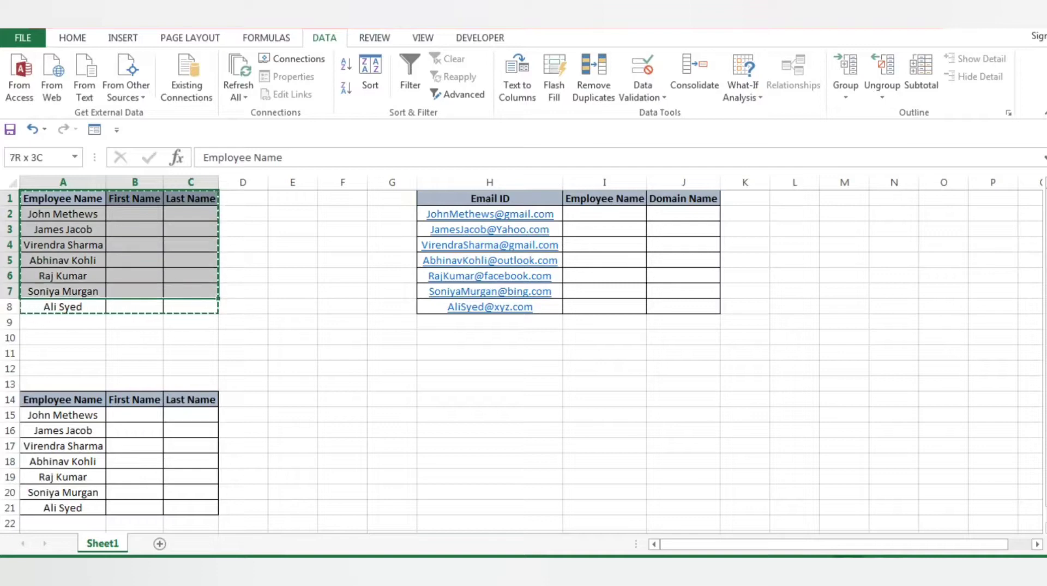
left_click_drag(191, 307, 190, 306)
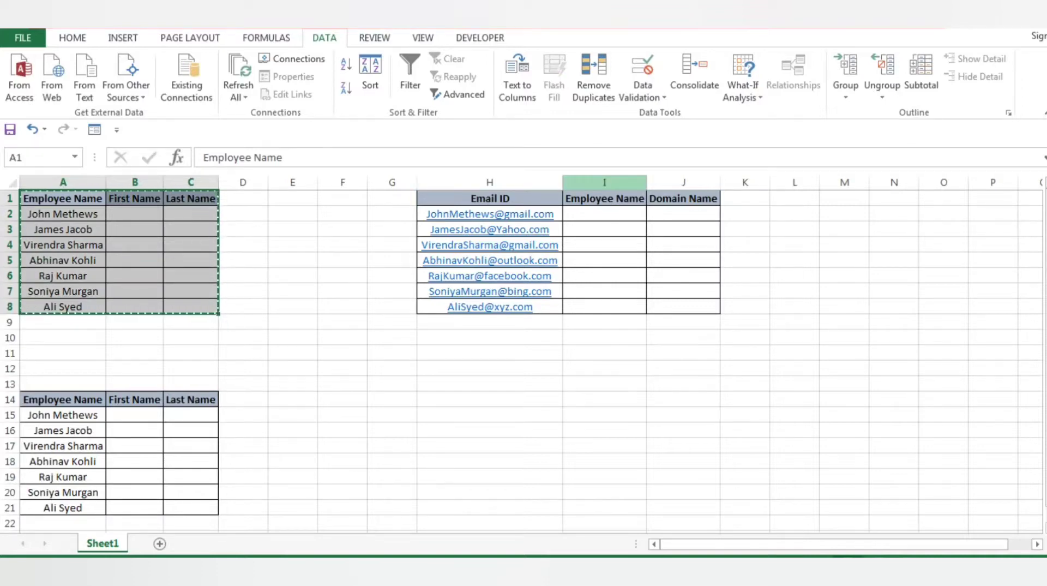
left_click_drag(489, 198, 489, 306)
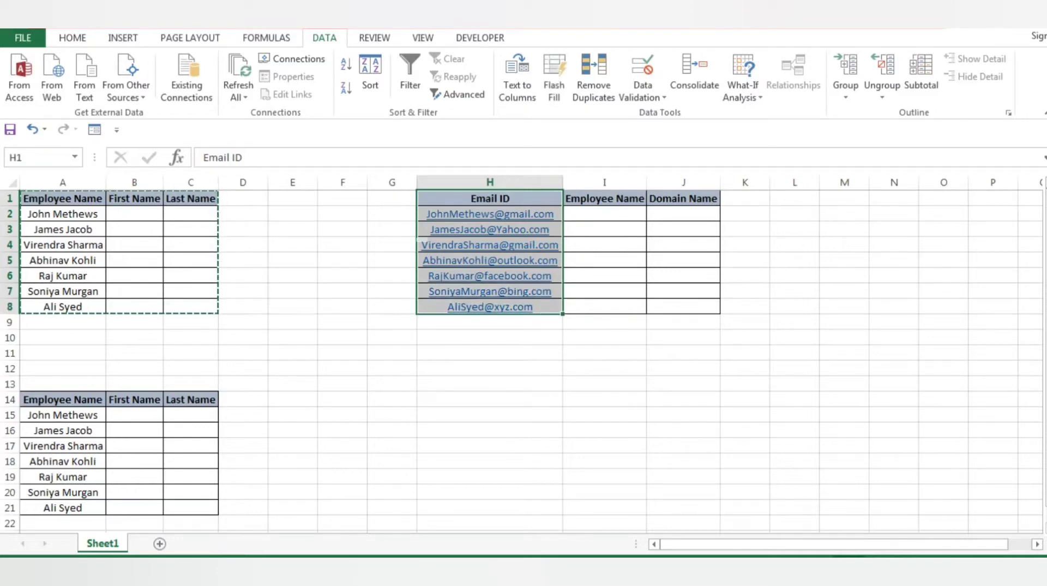
left_click(489, 198)
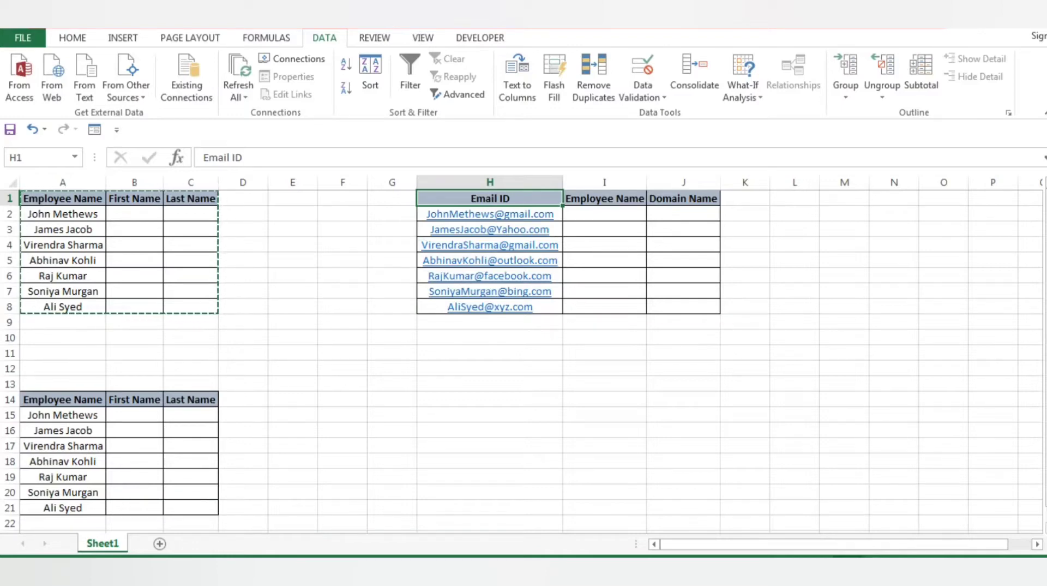
left_click_drag(604, 198, 708, 276)
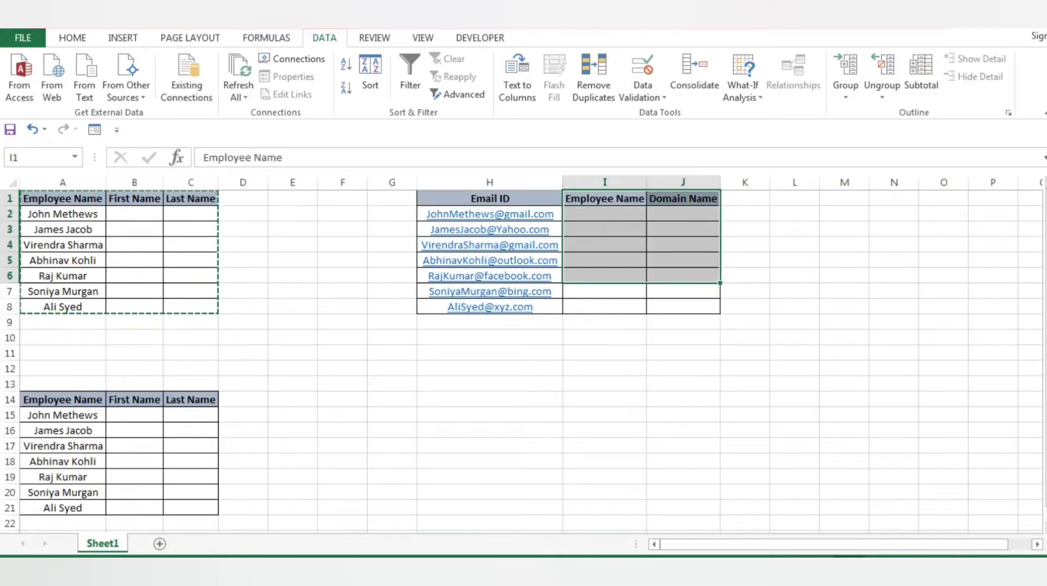
left_click(62, 399)
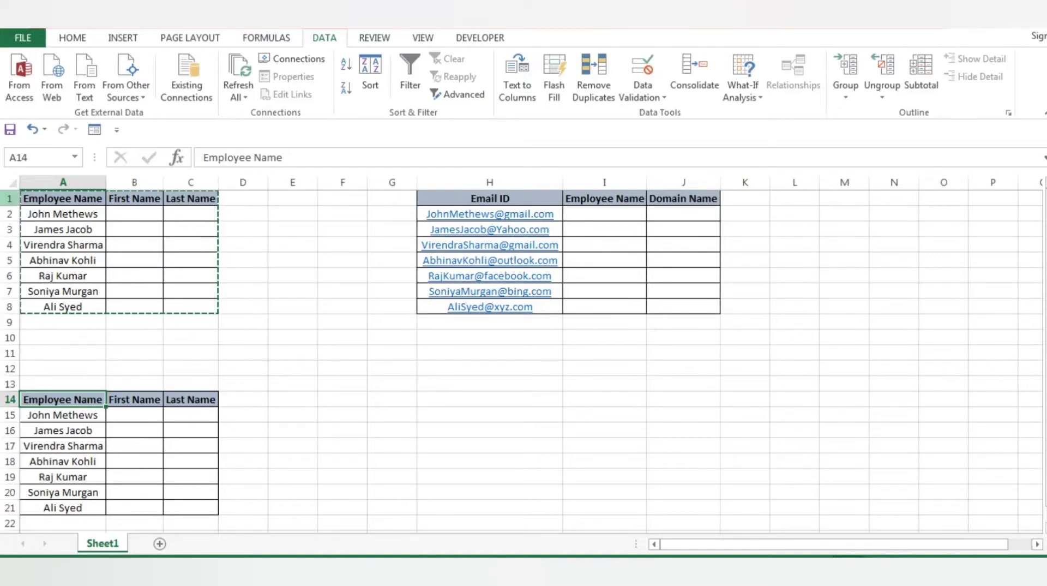
left_click(62, 198)
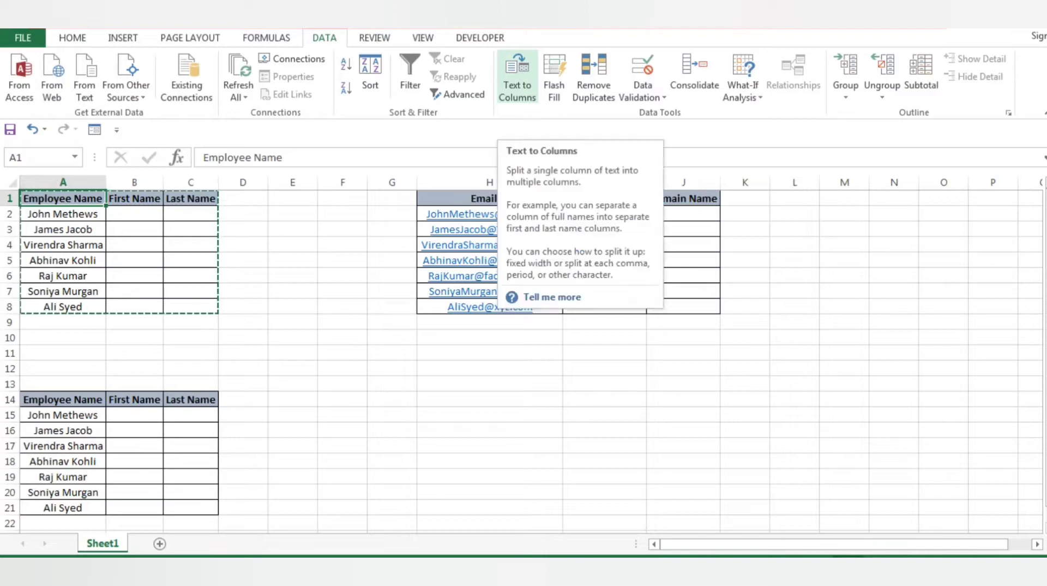
left_click(517, 81)
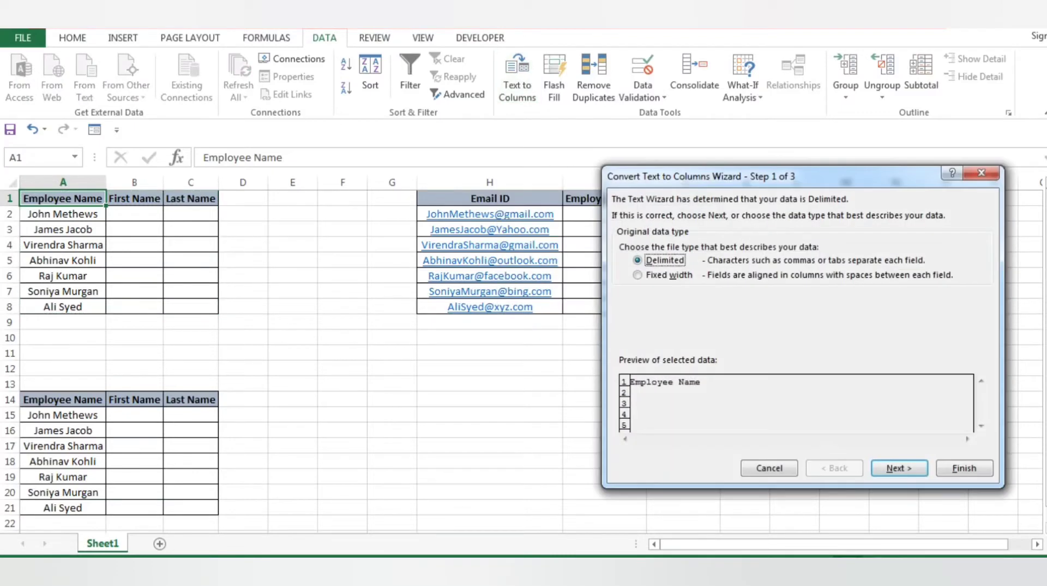
key("Escape")
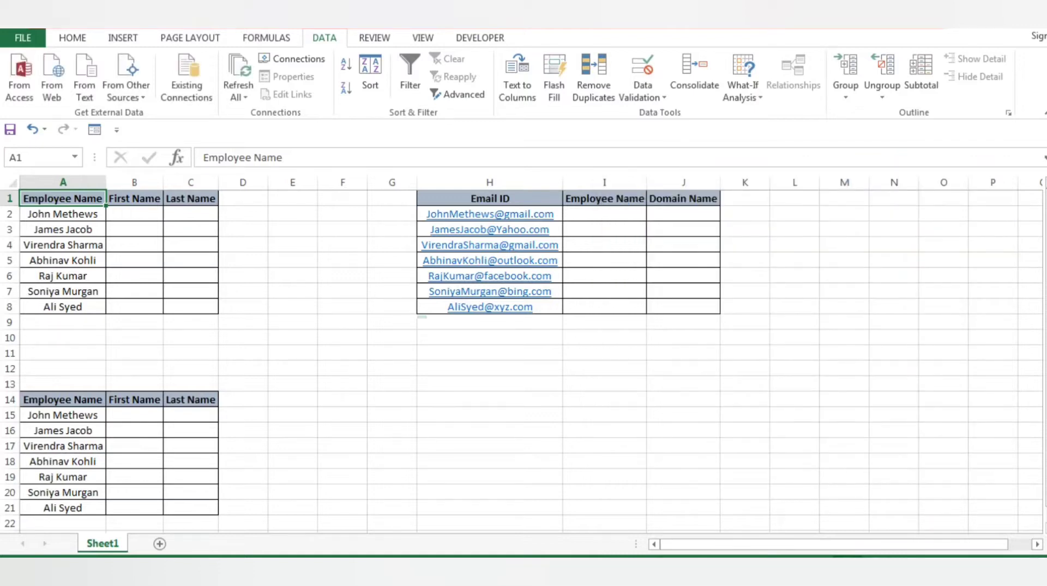
Start Text to Columns on the employee names in A2:A8 as Delimited data with Space enabled as a delimiter.
left_click(62, 213)
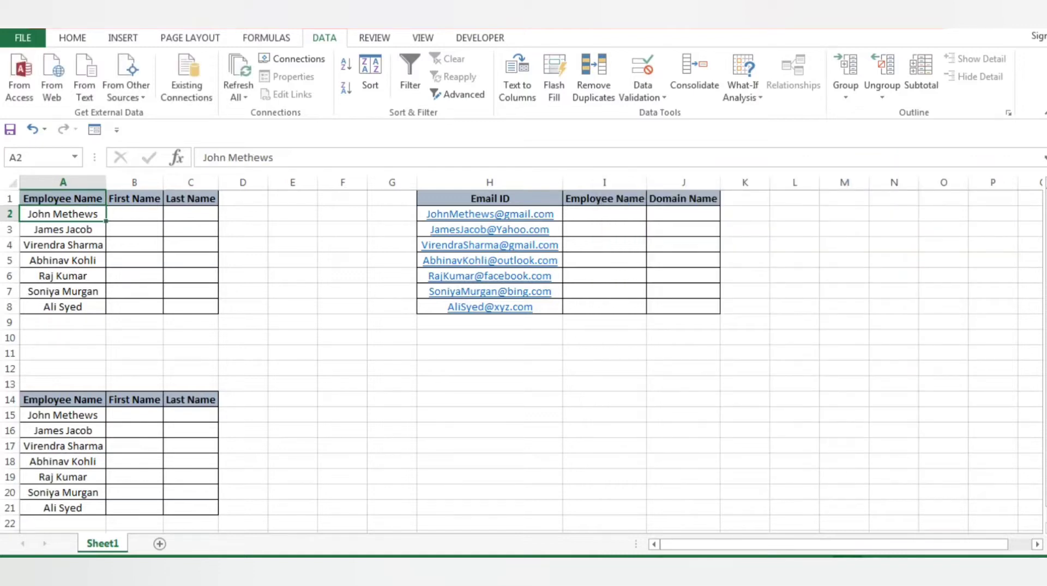
left_click_drag(63, 213, 62, 306)
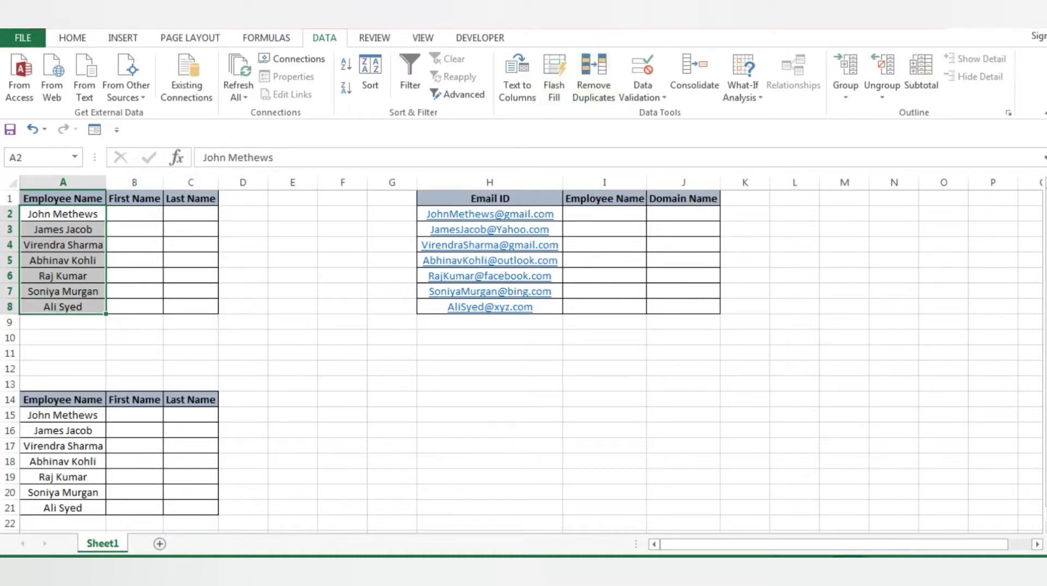
left_click(517, 76)
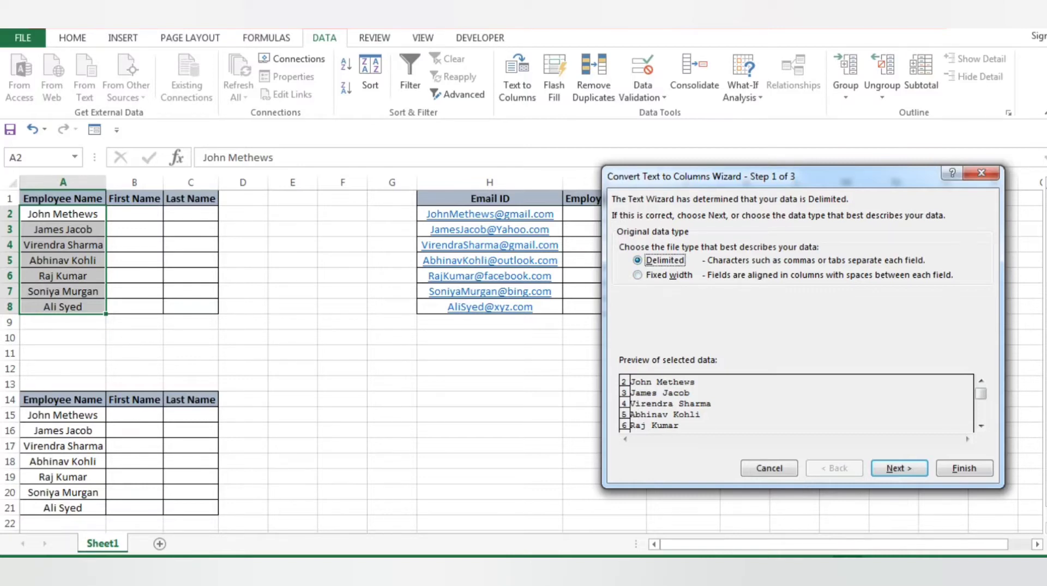
left_click(898, 467)
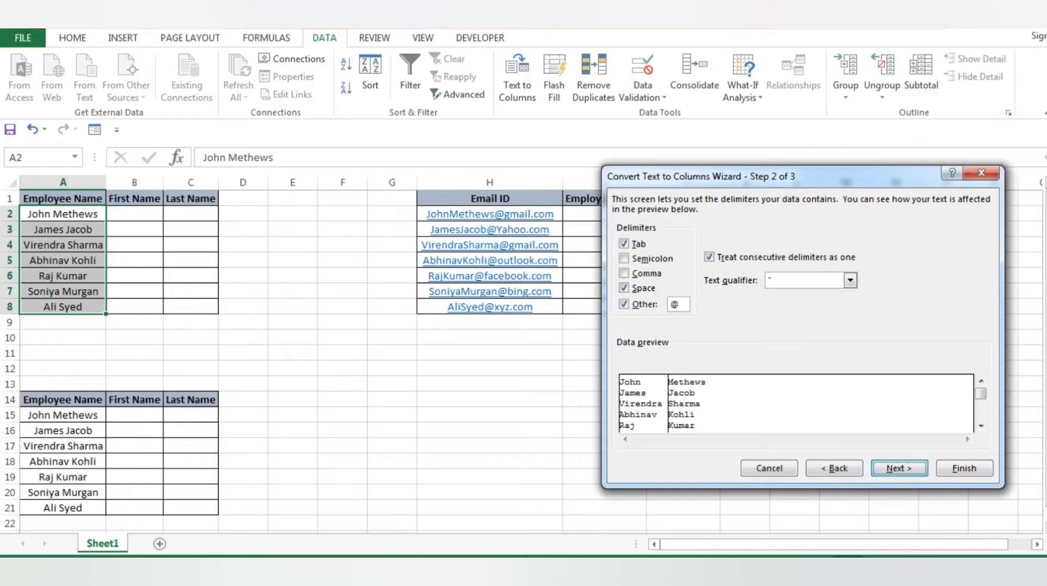
mouse_move(774, 176)
left_mouse_down()
mouse_move(505, 263)
mouse_move(791, 171)
left_mouse_up()
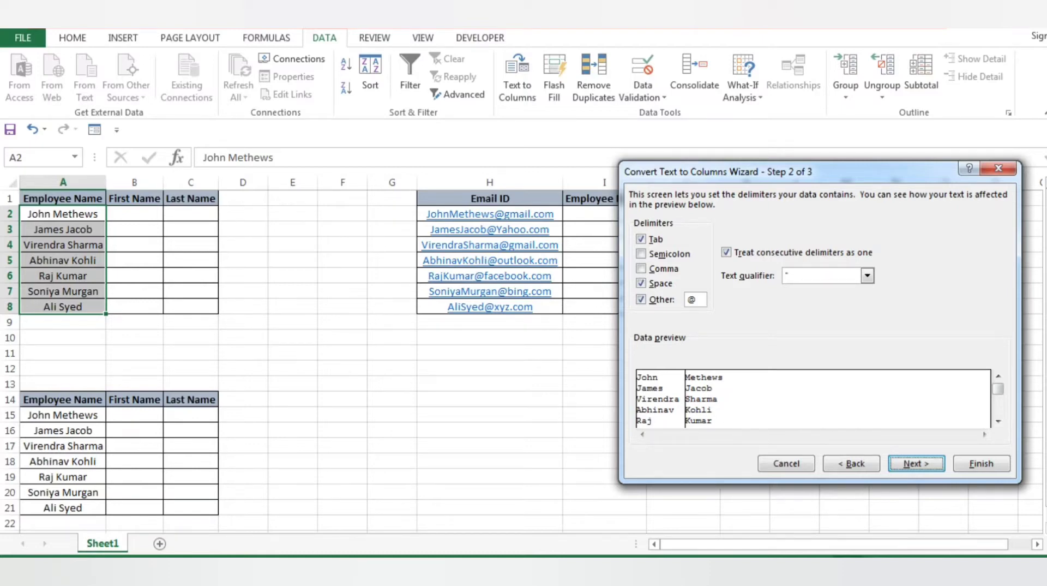
left_click(640, 283)
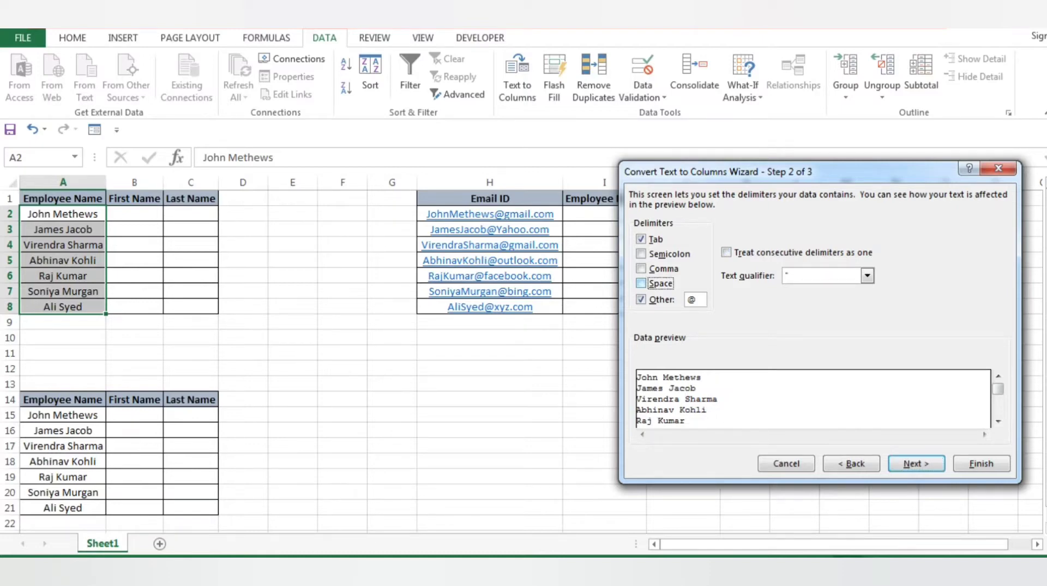
key("space")
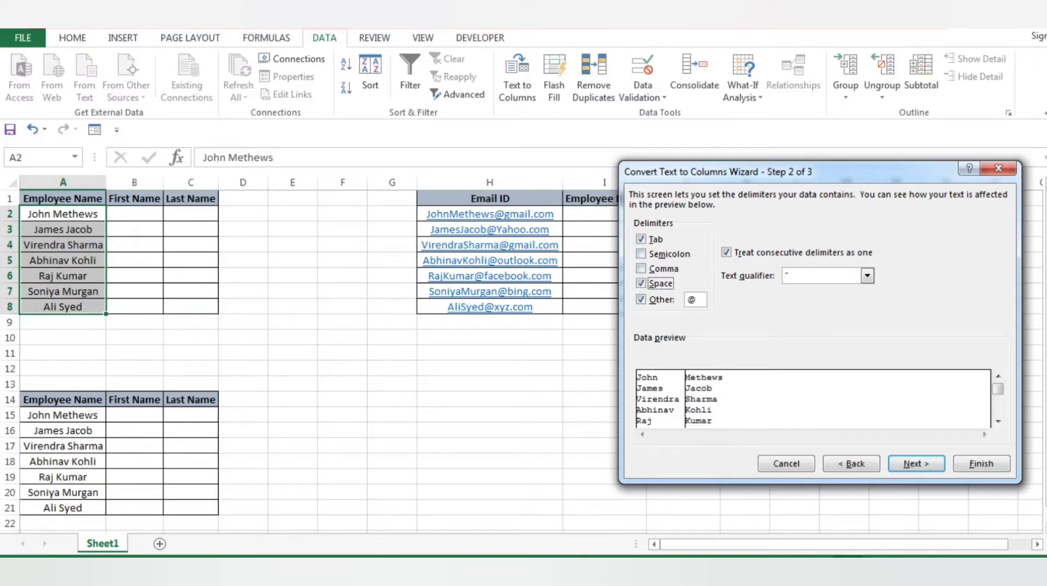
Replace the Other delimiter character with an underscore, turn Other off, and keep only Tab and Space as delimiters.
left_click(641, 299)
double_click(693, 299)
key("BackSpace")
key("alt+o")
key("alt+s")
key("alt+o")
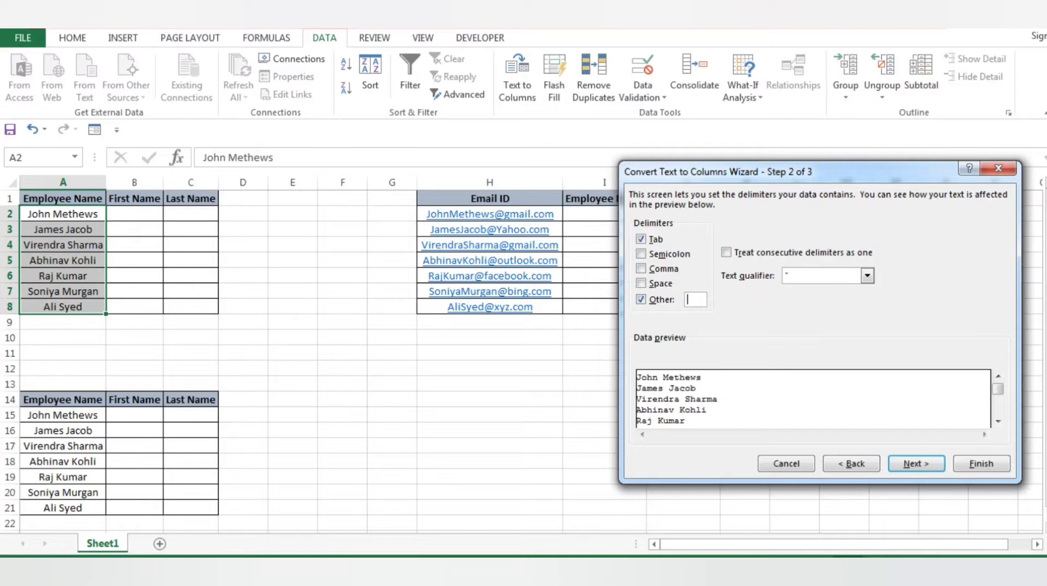
type("_")
key("alt+o")
left_click(641, 239)
left_click(642, 239)
key("alt+s")
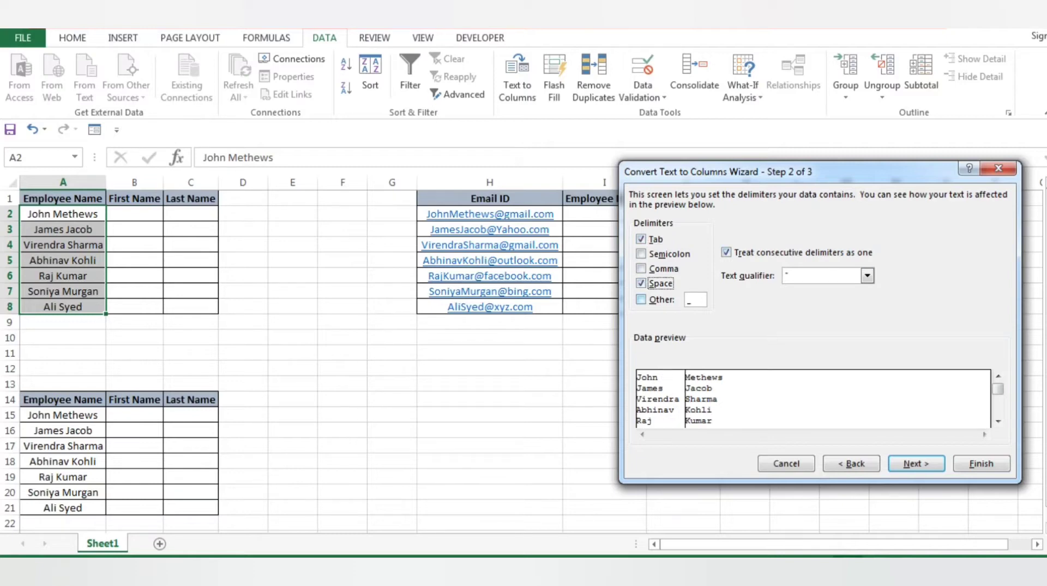
Set the split's destination to $B$2:$C$2 and finish the conversion, replacing the existing data.
left_click(916, 462)
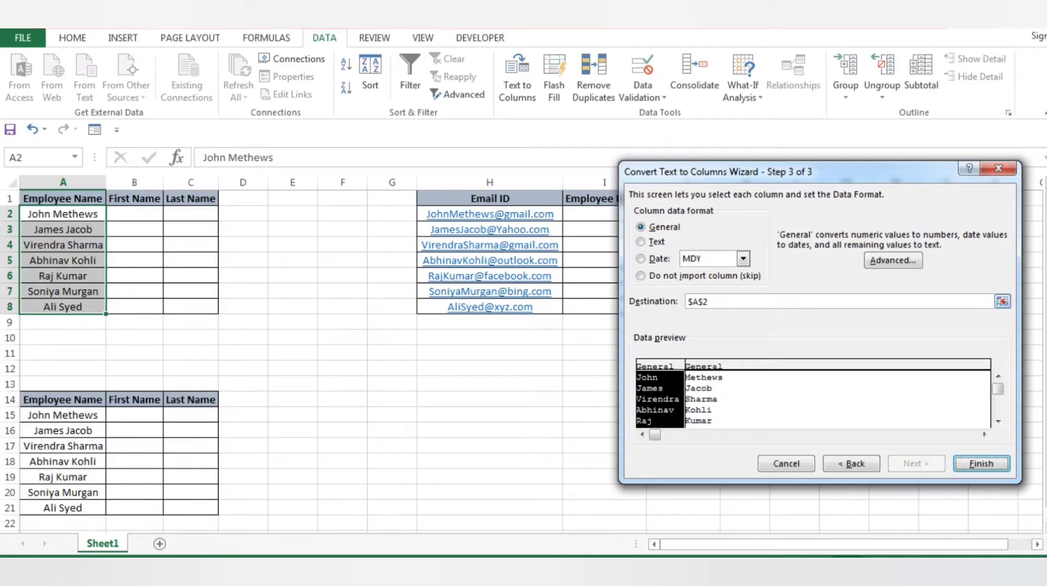
left_click(1001, 301)
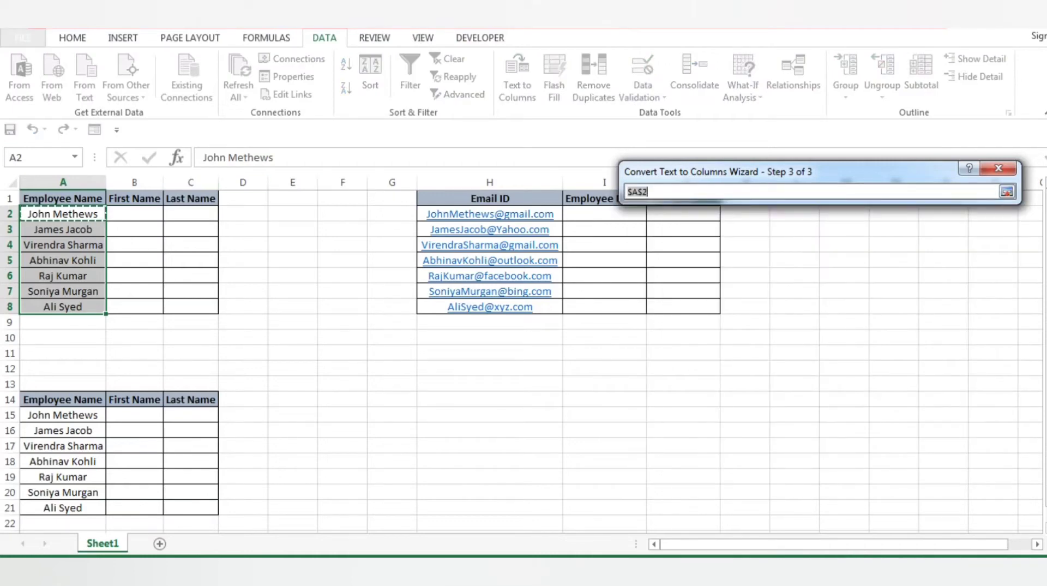
left_click_drag(134, 213, 190, 214)
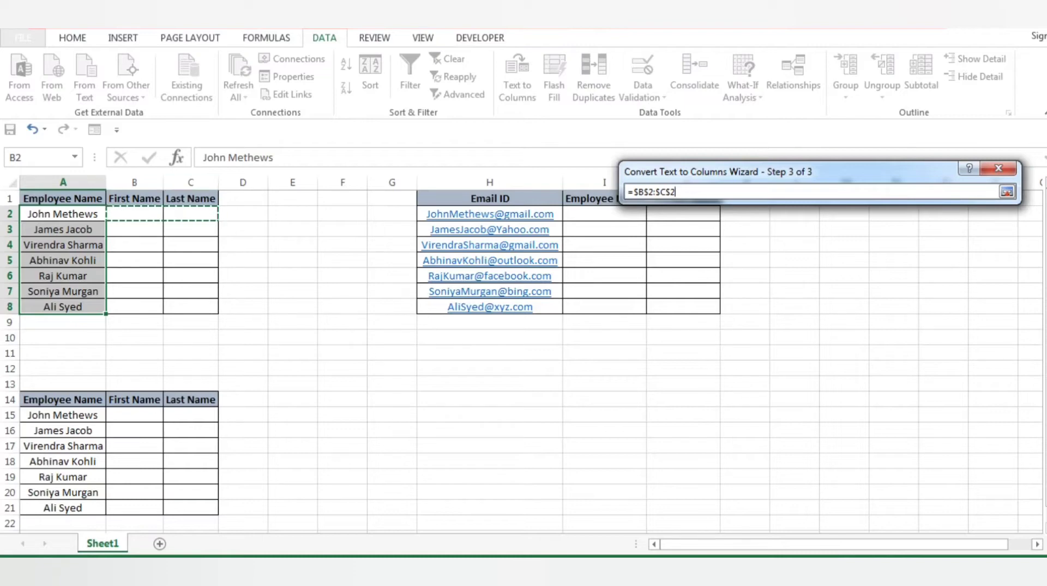
key("Return")
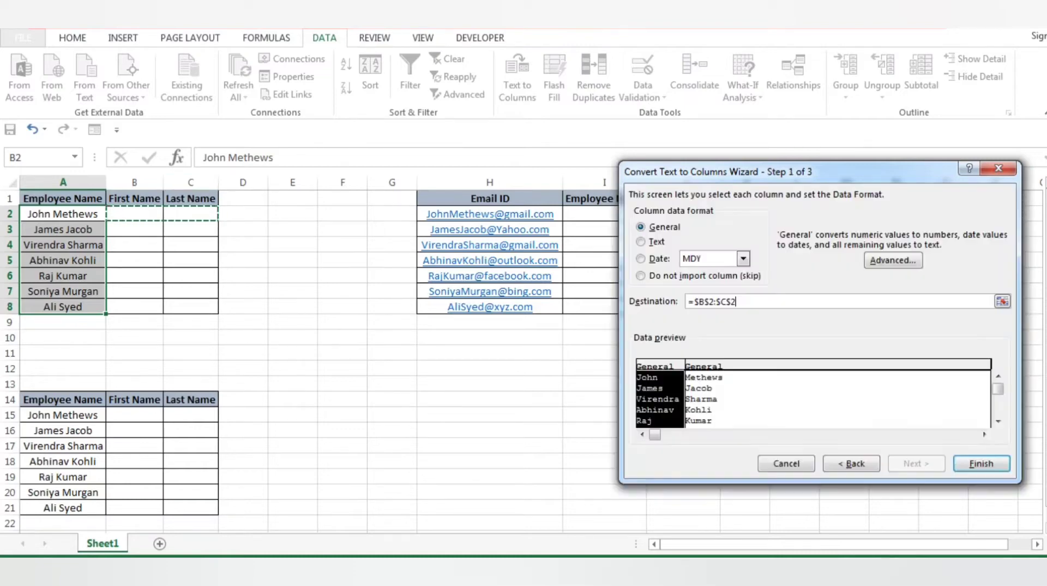
key("Return")
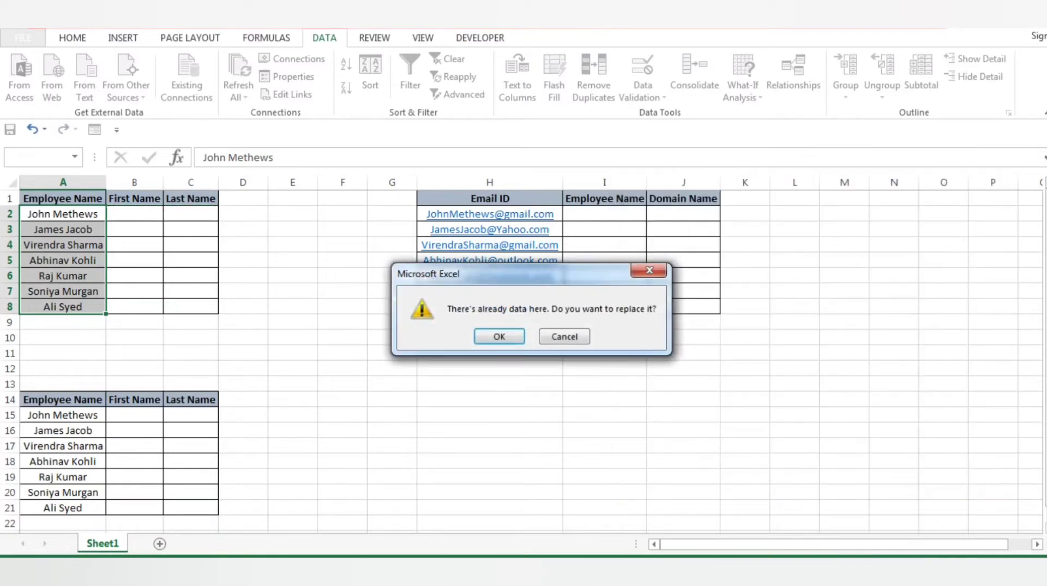
key("Return")
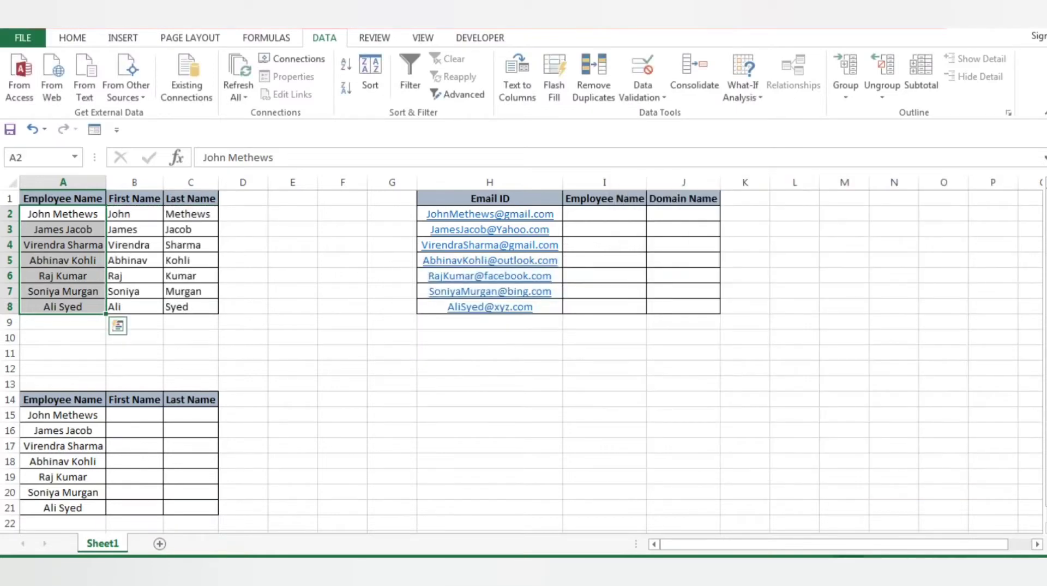
Review the split first and last names in A2:C8 and go to the first email address in H2.
left_click(134, 214)
key("ctrl+shift+Down")
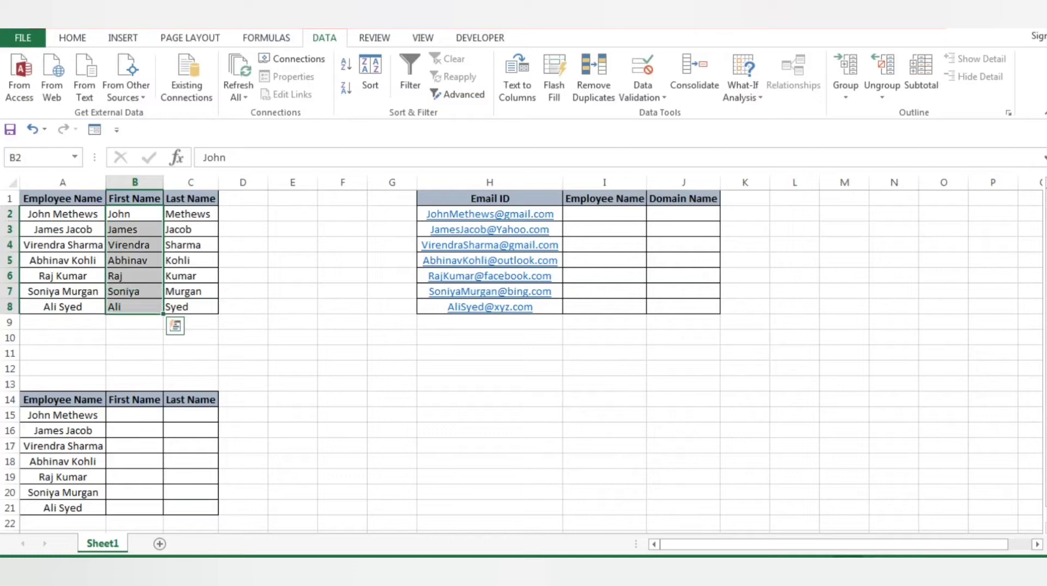
key("ctrl+shift+Right")
left_click(62, 213)
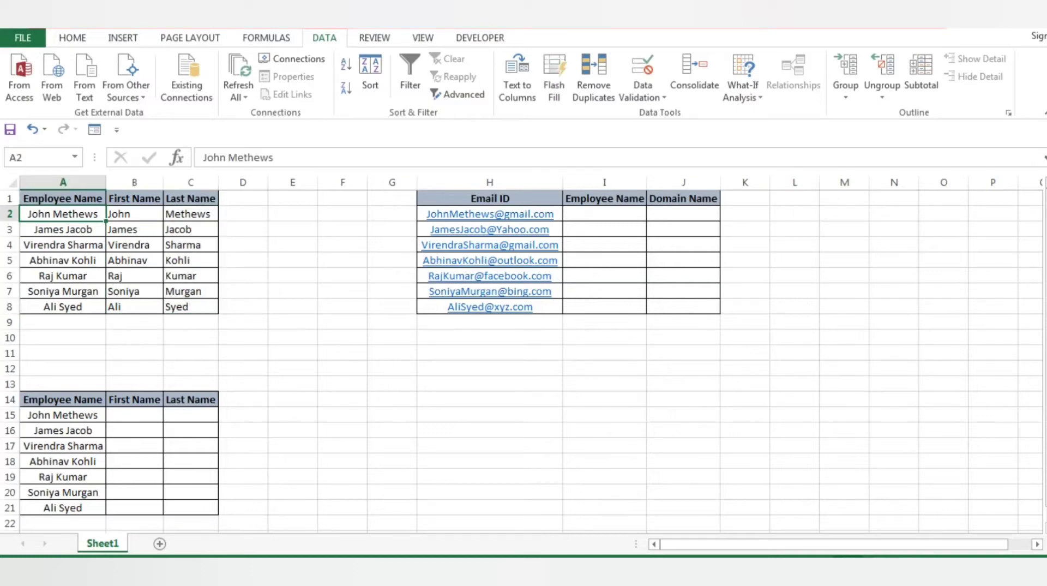
key("ctrl+shift+Right")
key("ctrl+shift+Down")
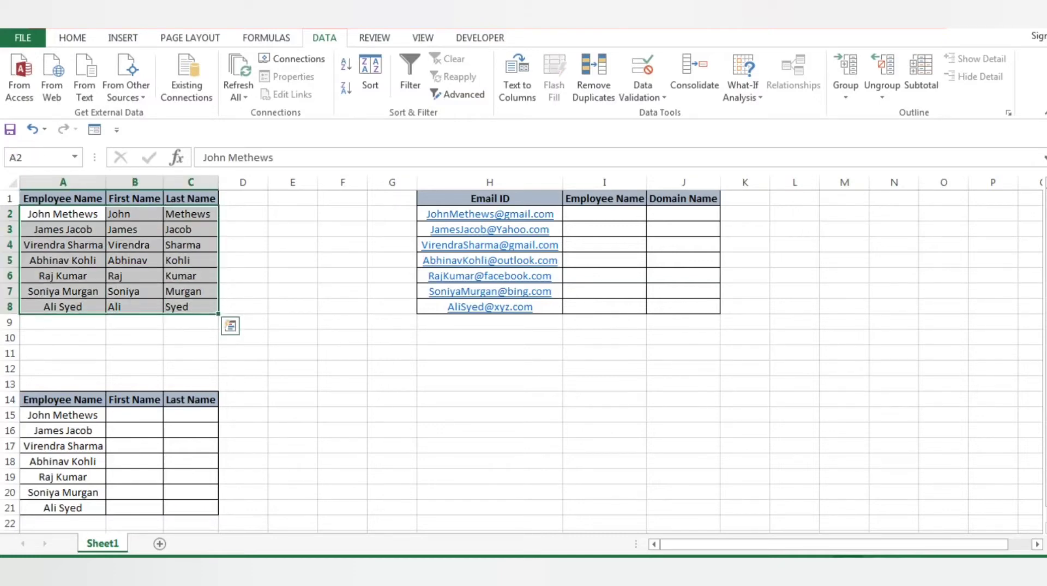
key("ctrl+Right")
key("ctrl+Right")
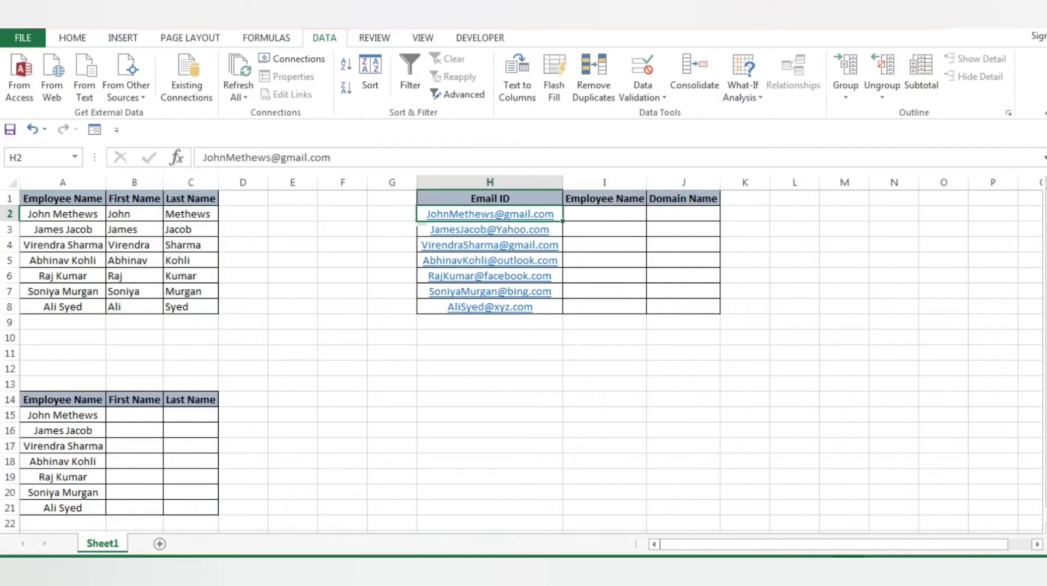
Start Text to Columns on the email IDs in H2:H8, keeping Delimited as the data type.
key("Up")
key("Down")
key("ctrl+shift+Down")
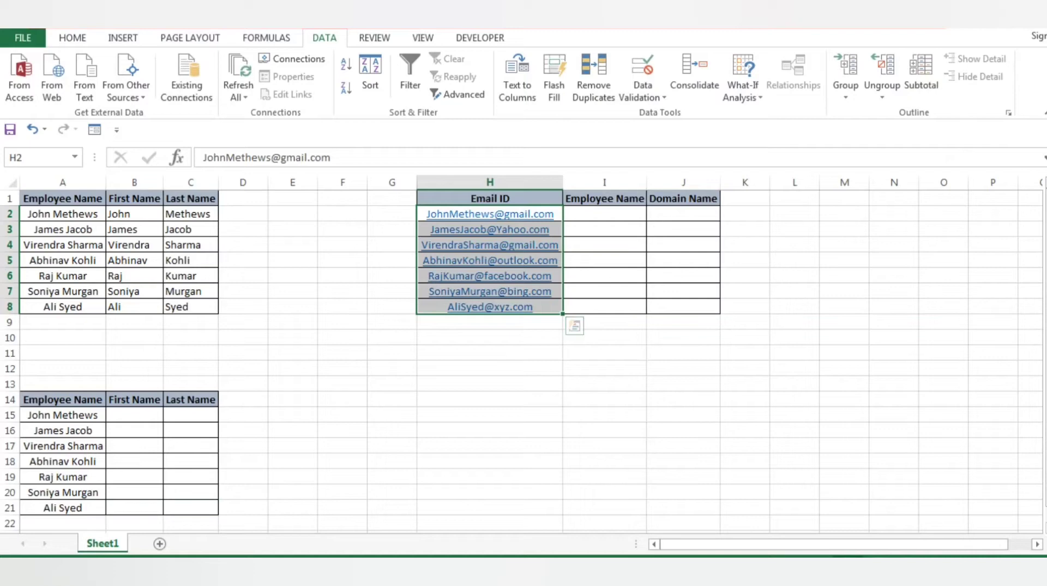
left_click(517, 77)
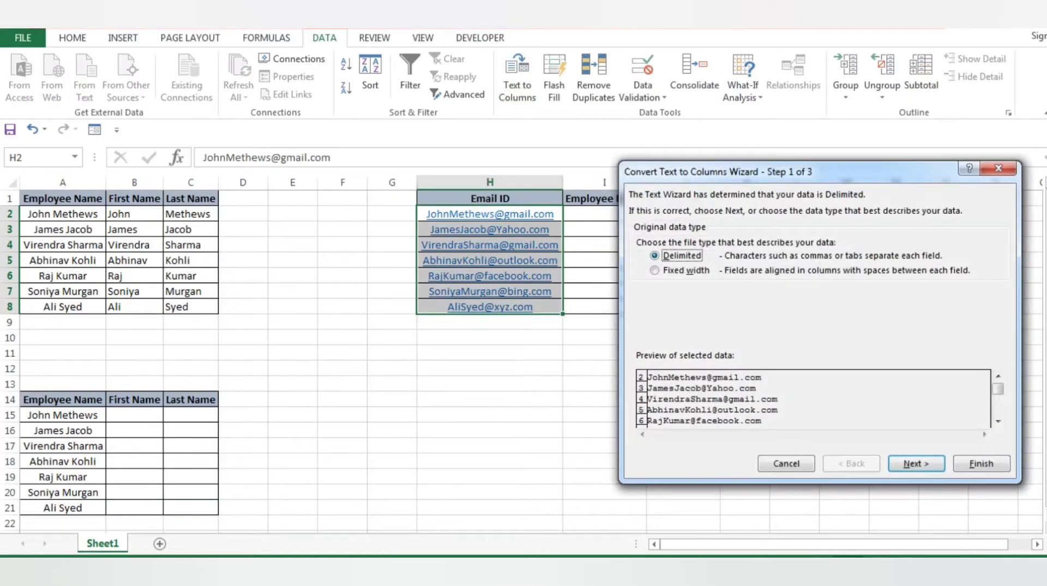
key("Return")
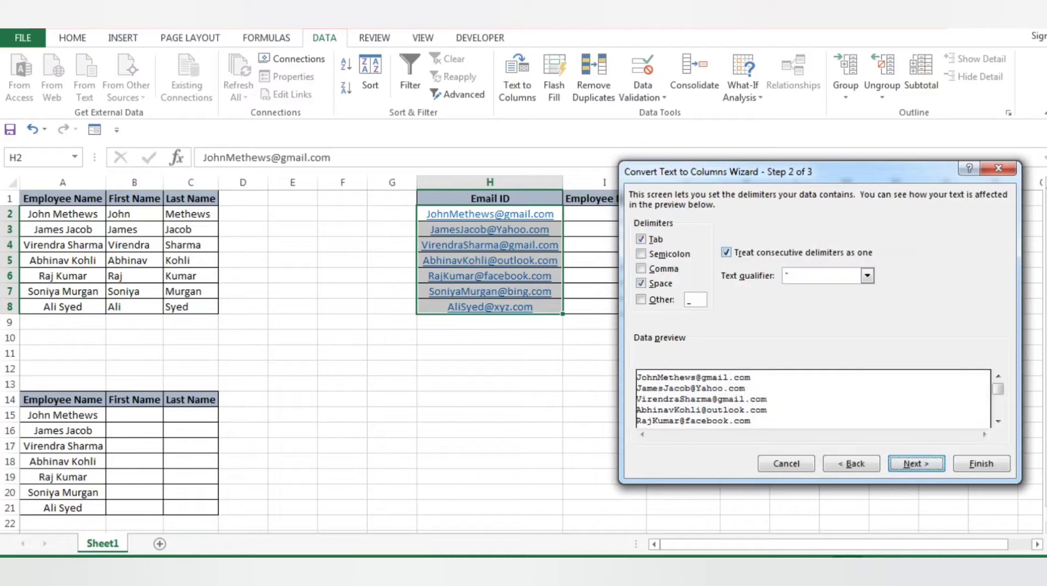
Turn off Space and set @ as the Other delimiter for splitting the email IDs.
left_click(640, 283)
key("alt+o")
type("@")
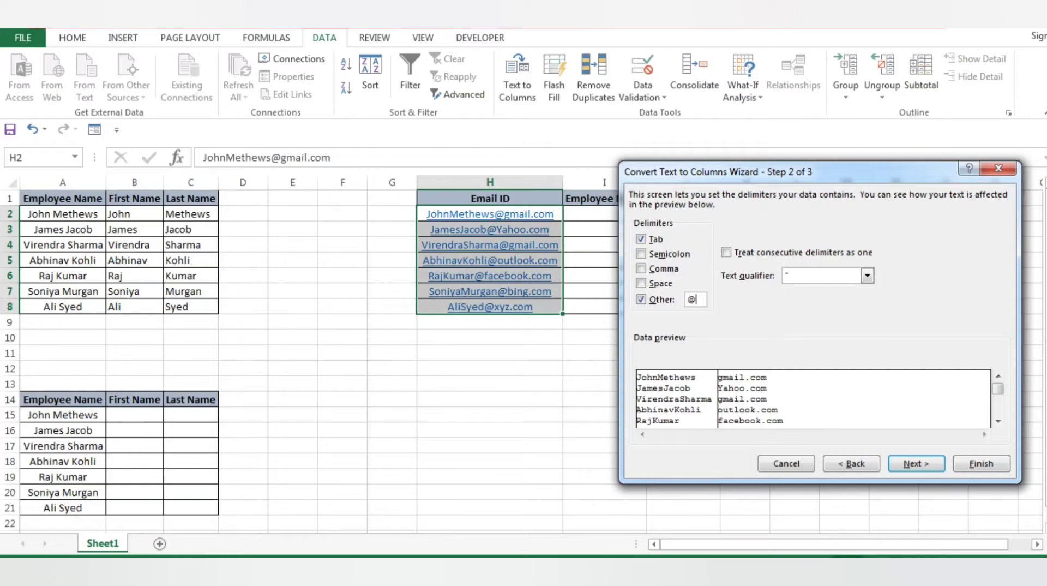
key("Return")
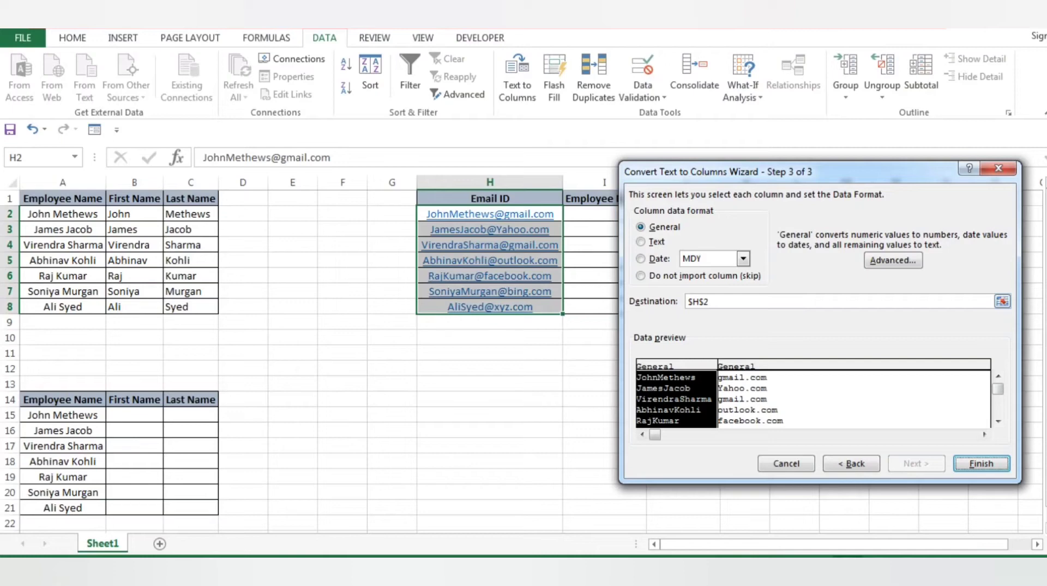
Set the email split's destination to $I$2:$J$2 and finish the conversion.
left_click(1001, 301)
left_click_drag(604, 214, 682, 213)
key("Return")
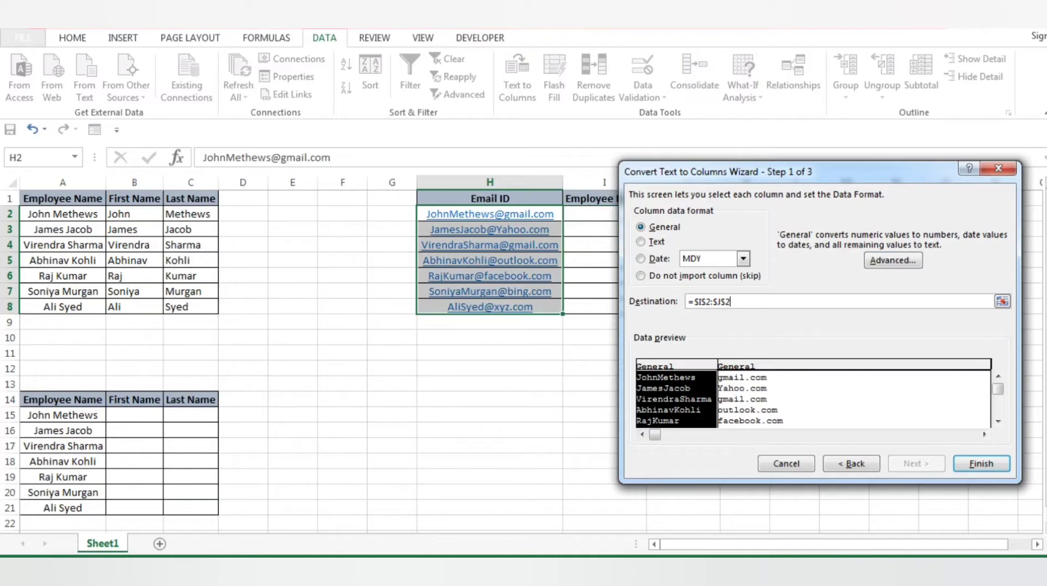
key("Return")
key("Return")
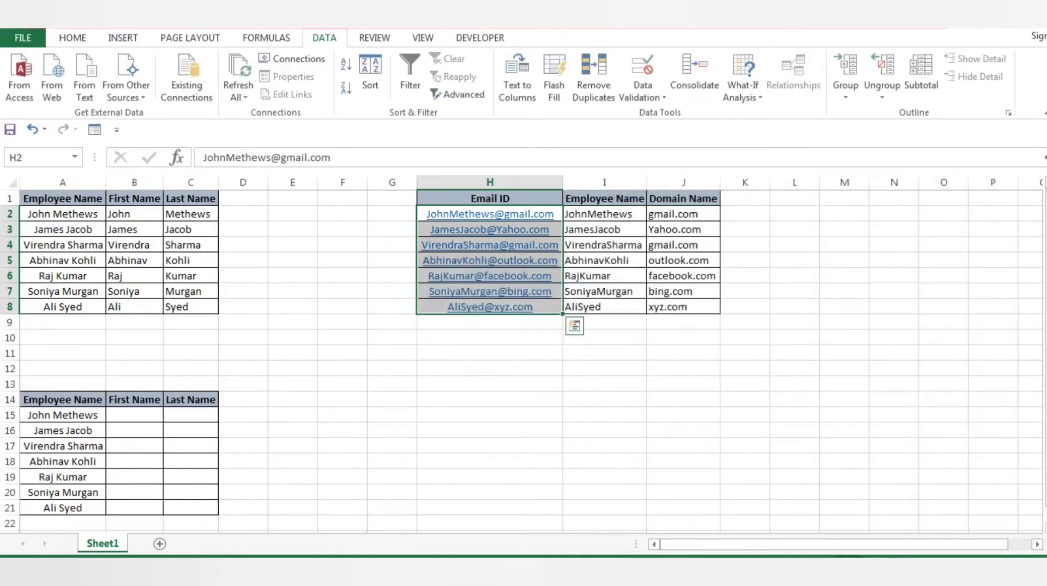
Review the split employee names in I2:I8 and the domain names in J2:J8.
left_click(604, 214)
key("ctrl+shift+Down")
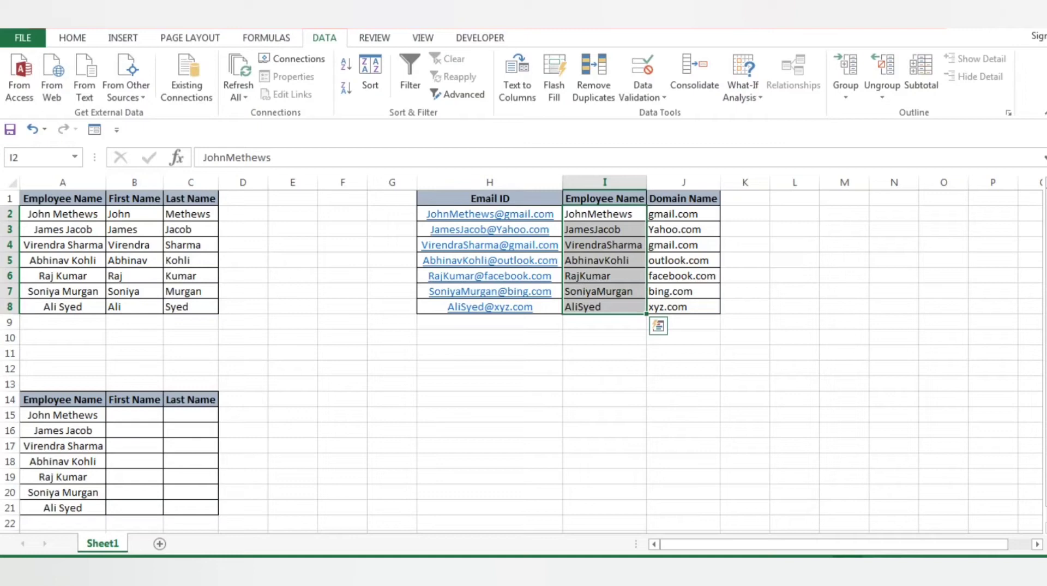
left_click(603, 198)
left_click(604, 213)
key("ctrl+shift+Down")
left_click(682, 213)
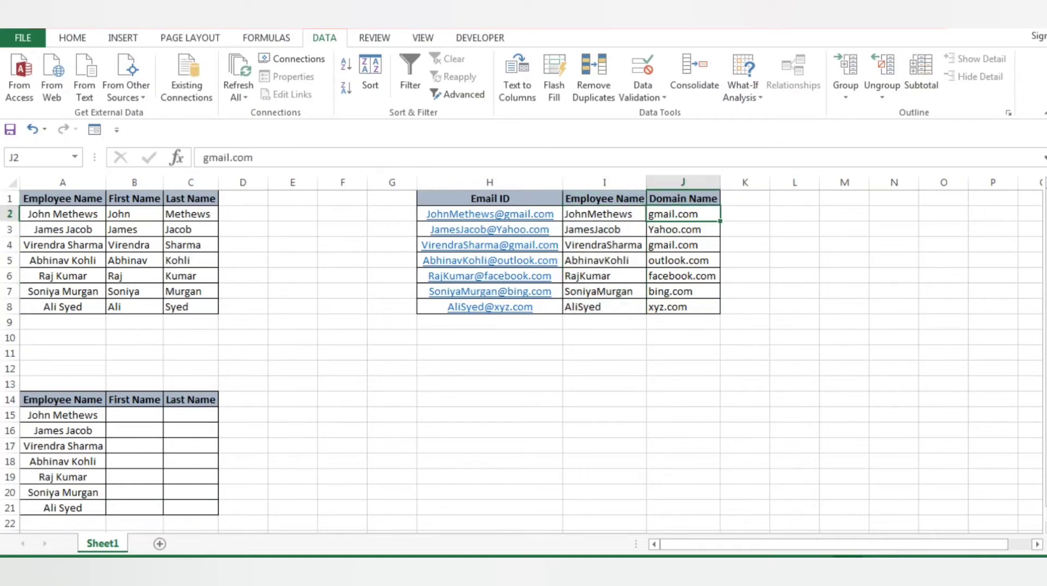
key("ctrl+shift+Down")
Start Text to Columns on the second table's employee names in A15:A21 with Fixed width as the data type.
key("ctrl+Left")
key("ctrl+Left")
key("ctrl+Left")
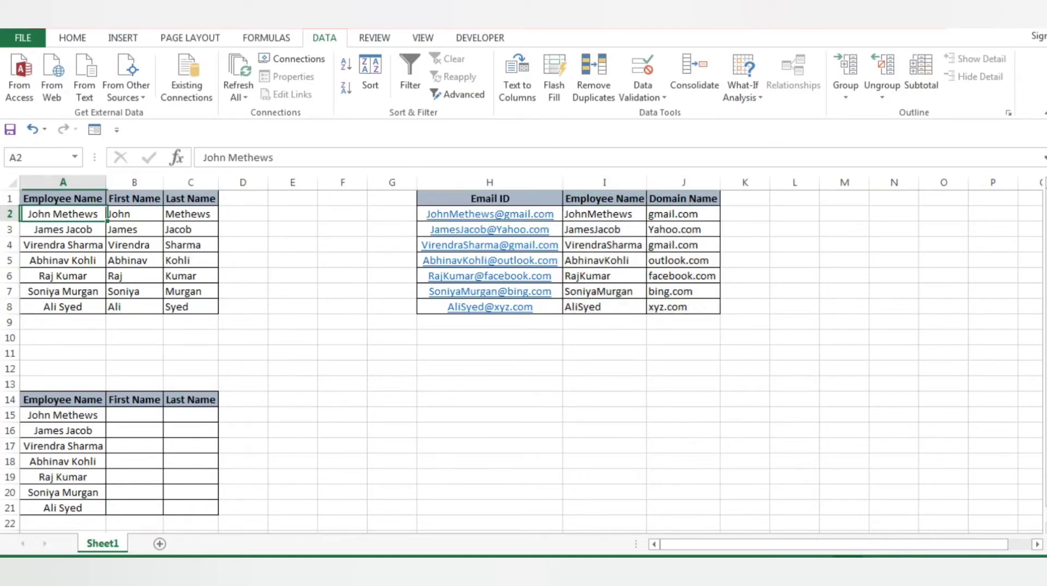
key("ctrl+Down")
key("ctrl+Down")
key("Down")
key("ctrl+shift+Down")
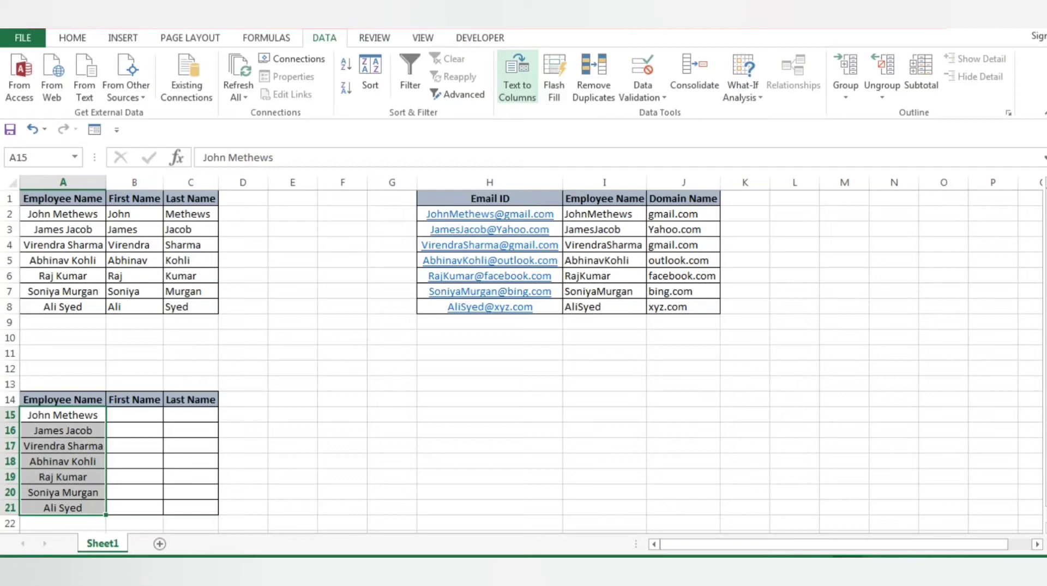
left_click(517, 79)
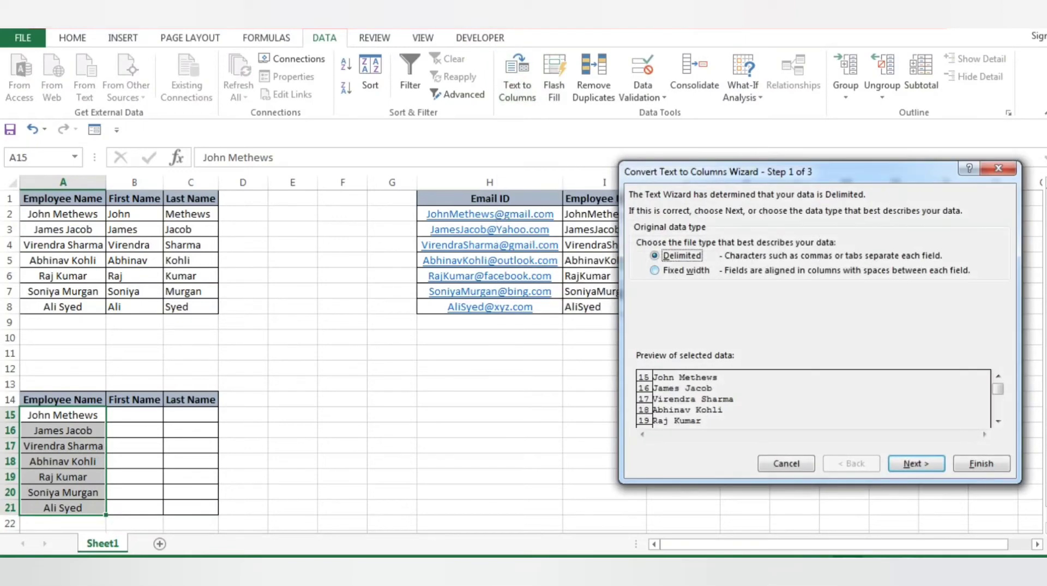
left_click(655, 270)
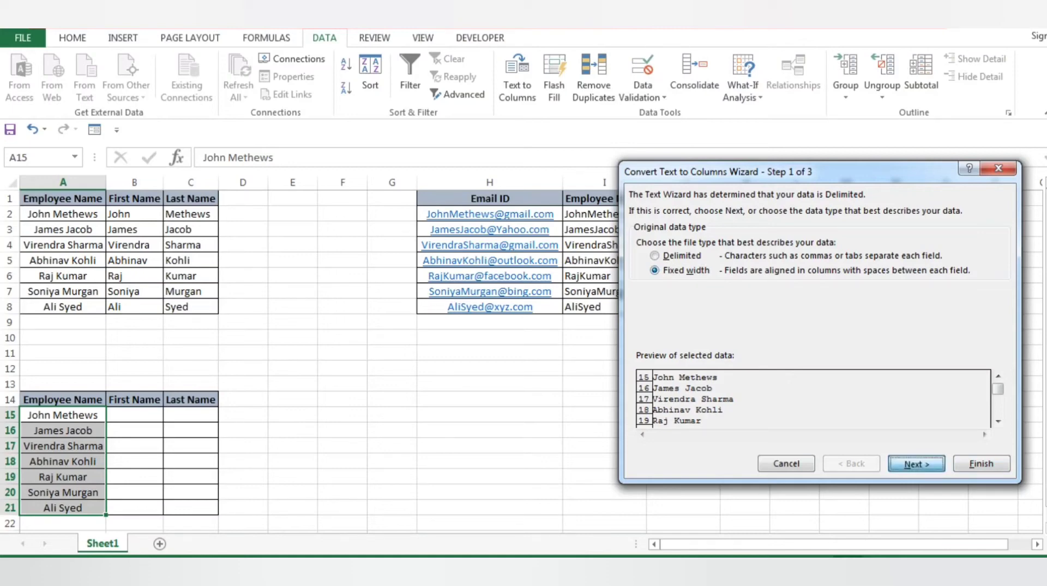
key("Return")
Place column breaks at positions 3 and 7, then finish the fixed-width split at $A$15, replacing the existing data.
left_click(653, 398)
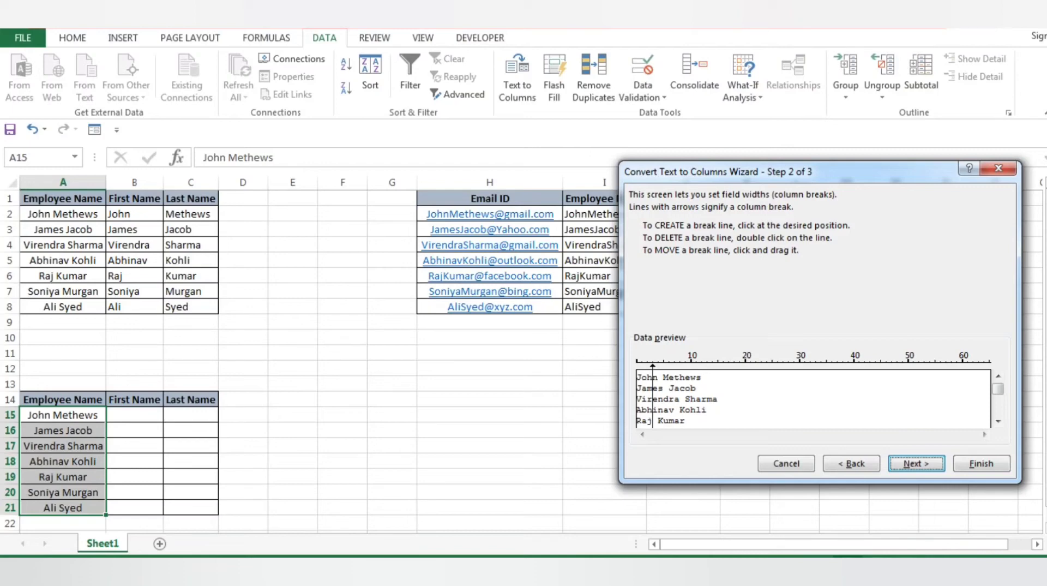
left_click(674, 398)
key("Return")
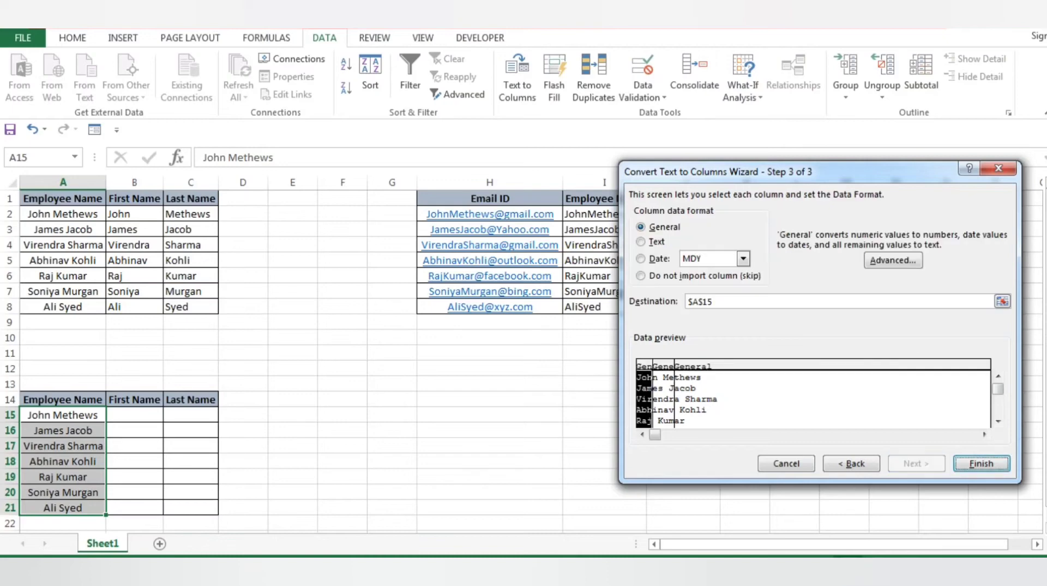
key("alt+b")
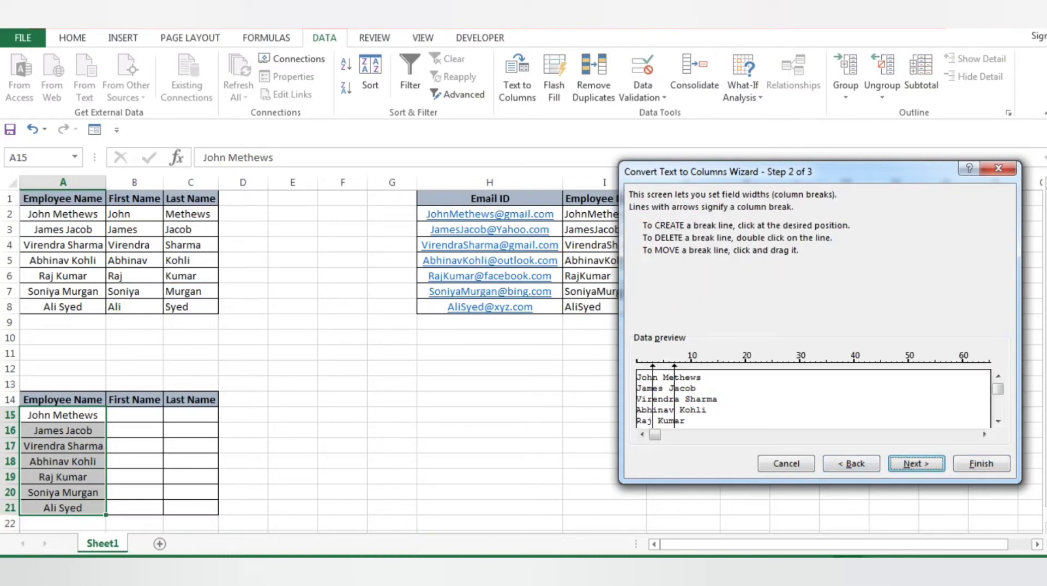
double_click(674, 398)
left_click(675, 398)
left_click(916, 463)
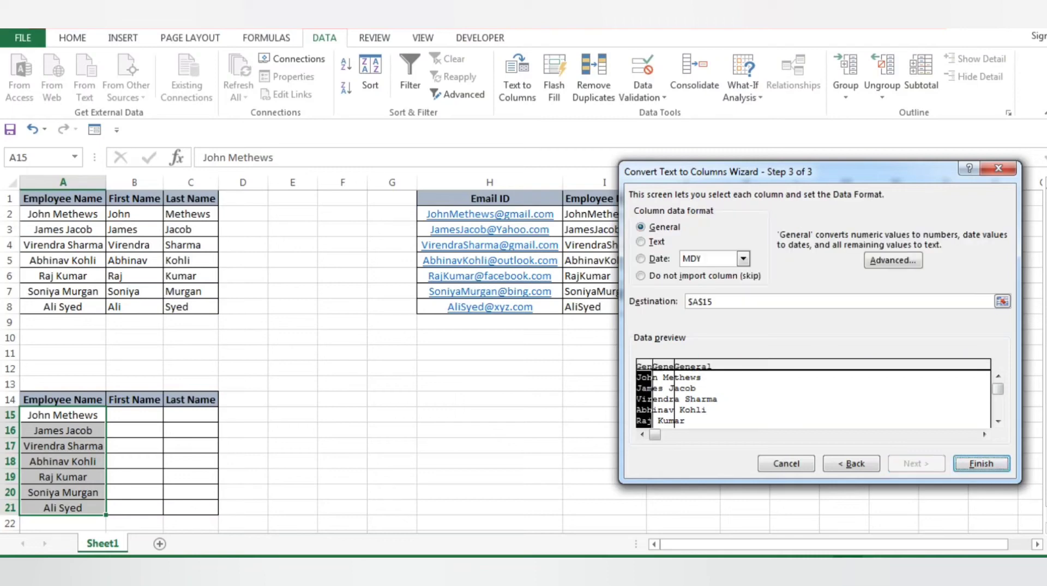
left_click(980, 463)
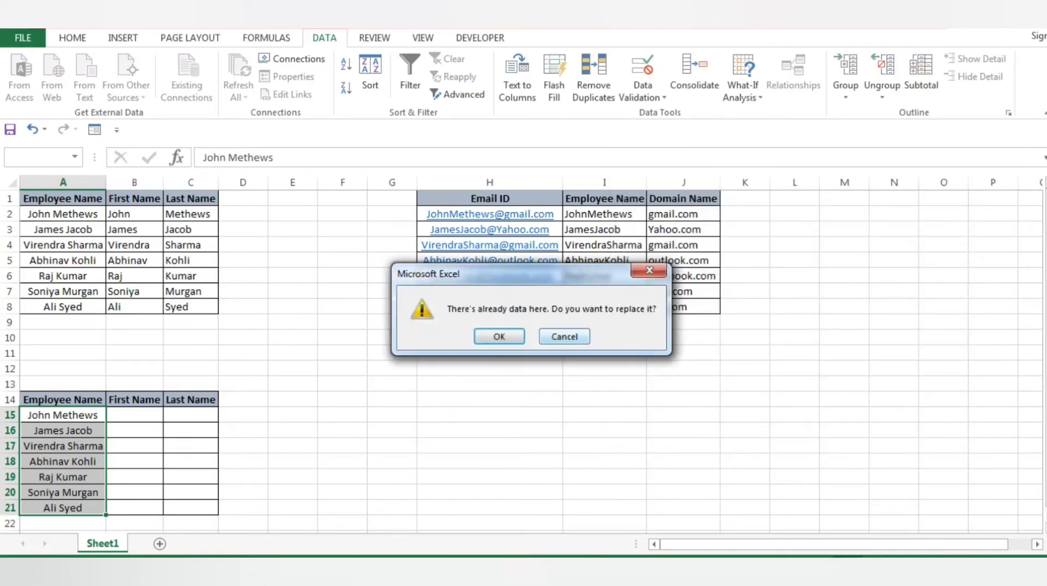
key("Return")
Review the fixed-width split across A15:C21 and undo that conversion.
left_click(63, 414)
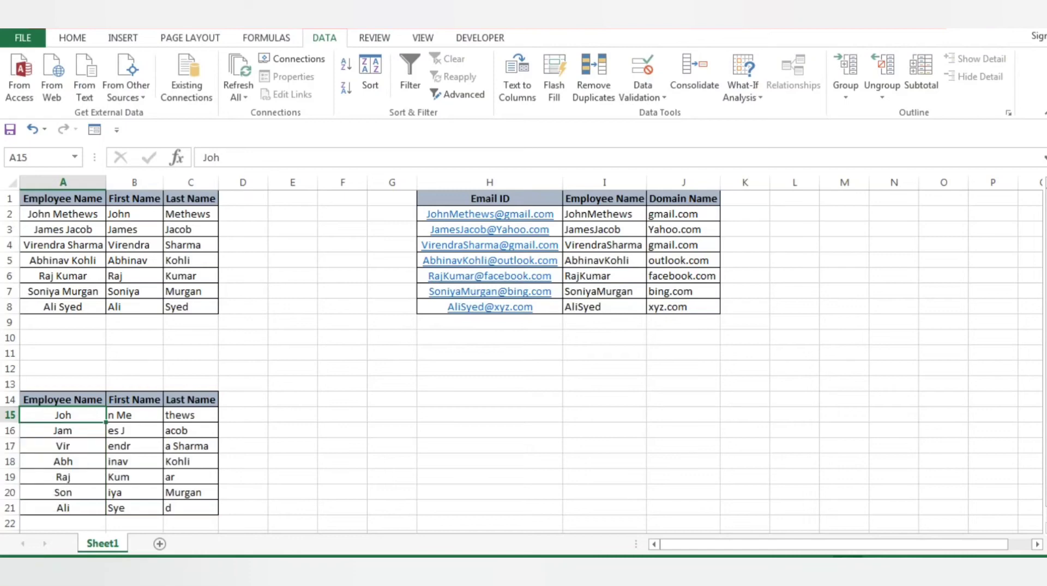
key("ctrl+shift+Right")
key("ctrl+shift+Down")
left_click(63, 415)
key("Right")
key("Left")
key("ctrl+shift+Down")
key("ctrl+shift+Right")
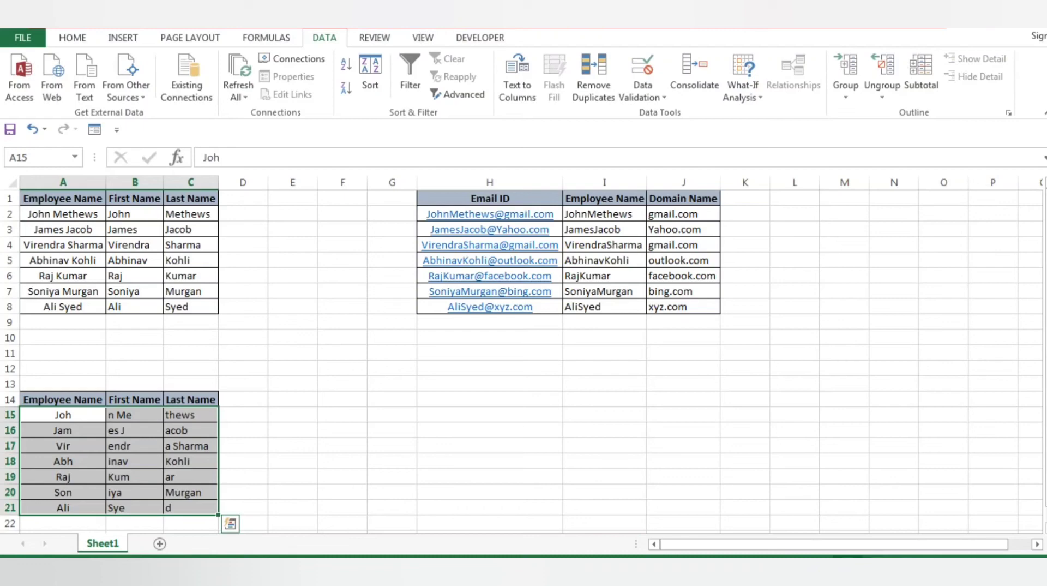
key("ctrl+z")
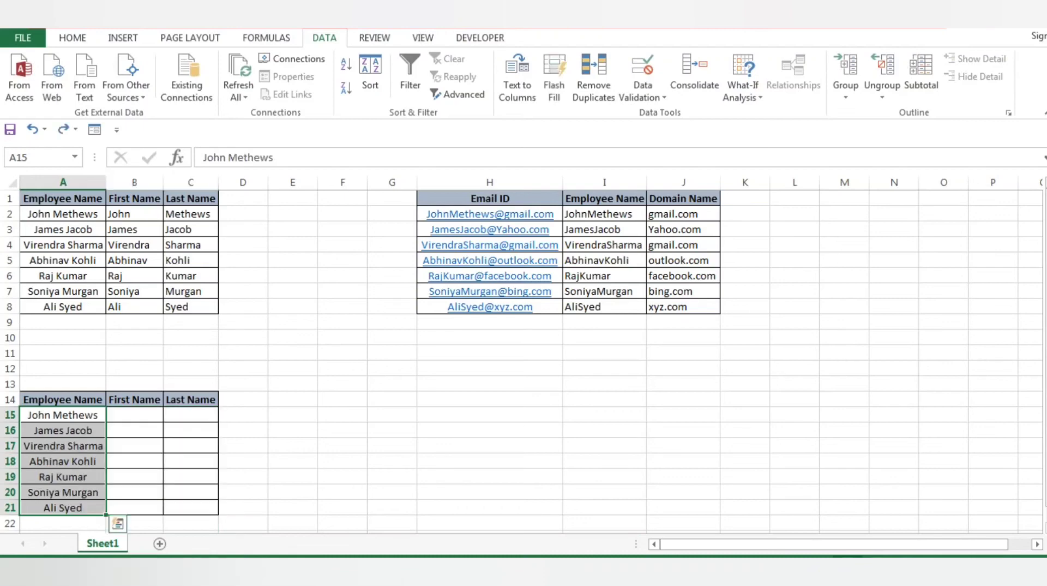